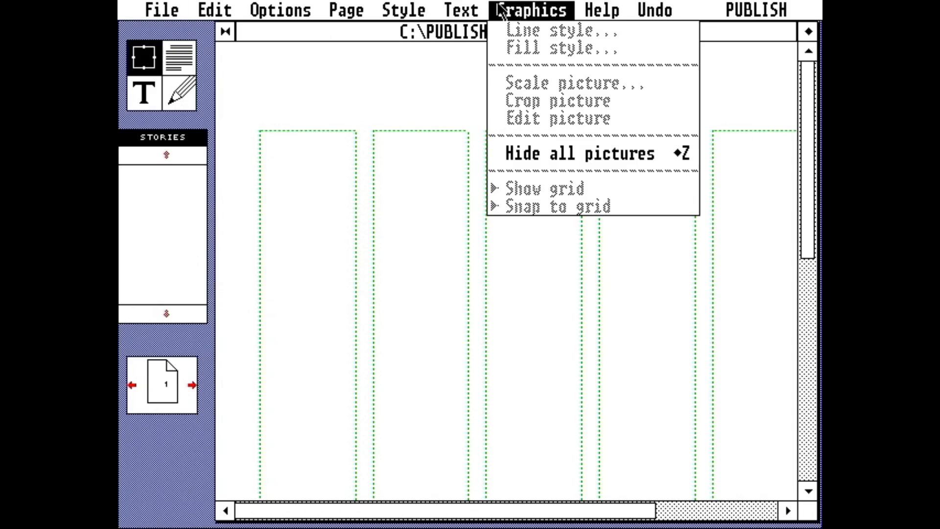
Open the document EXAMPLE.DTP from the C:\PUBLISH\SAMPLES folder.
{"action": "mouse_move", "coordinate": [217, 11]}
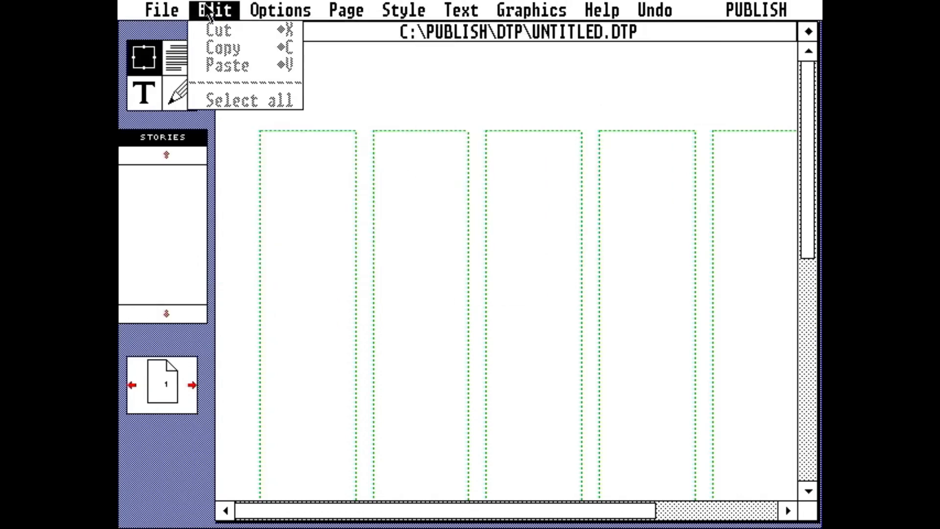
{"action": "mouse_move", "coordinate": [149, 9]}
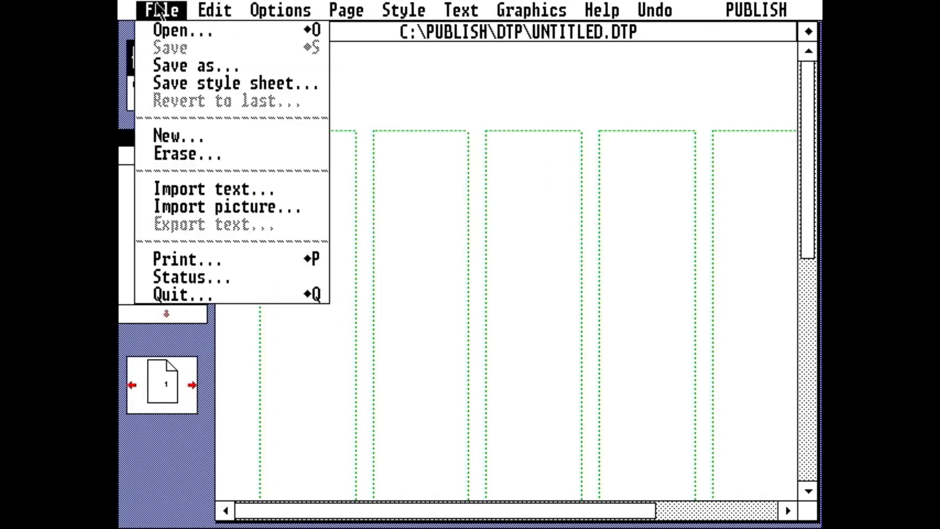
{"action": "left_click", "coordinate": [176, 30]}
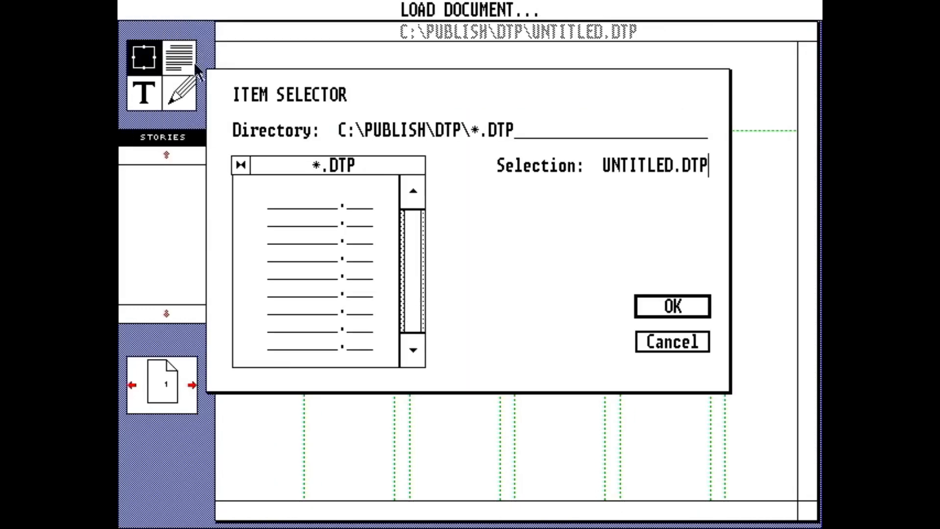
{"action": "left_click", "coordinate": [241, 162]}
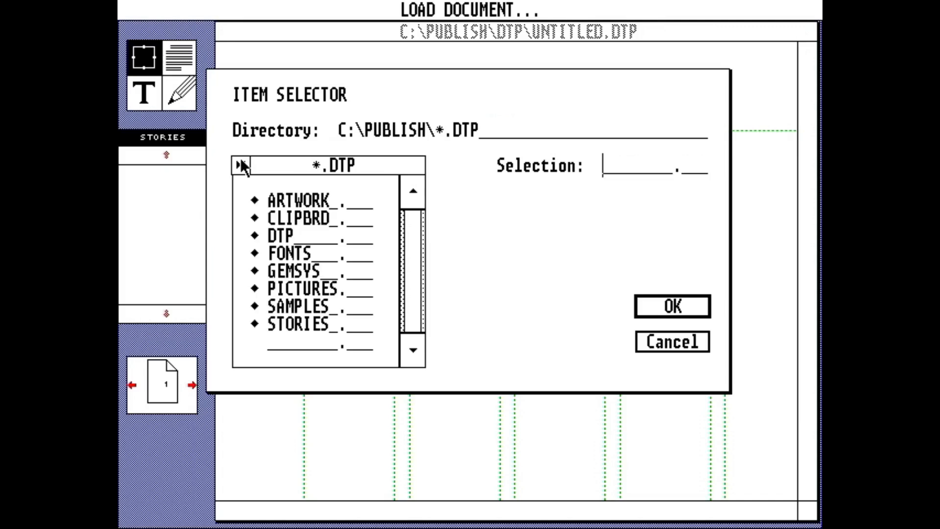
{"action": "left_click", "coordinate": [308, 306]}
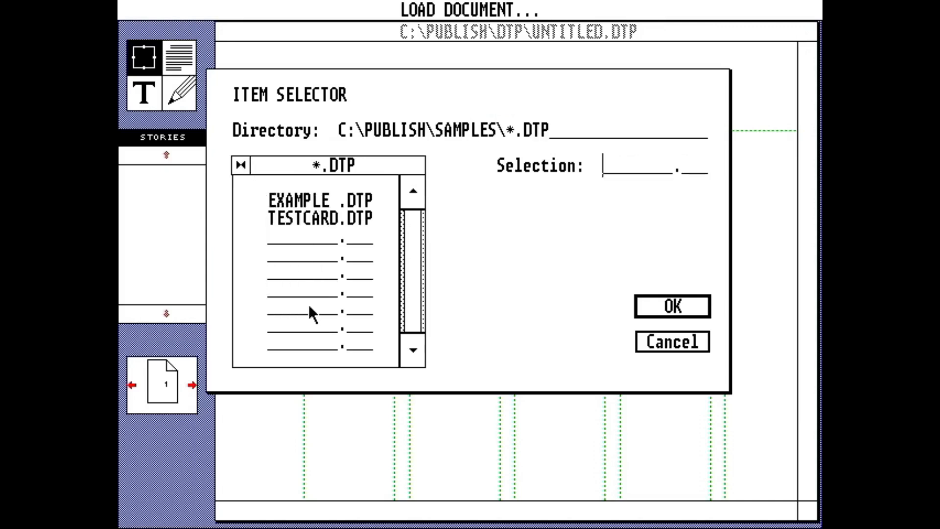
{"action": "left_click", "coordinate": [304, 196]}
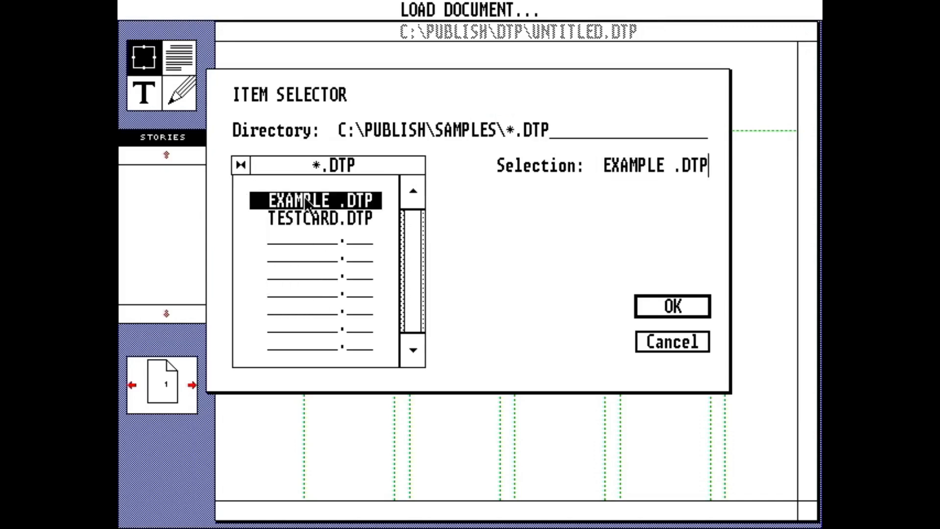
{"action": "left_click", "coordinate": [667, 301]}
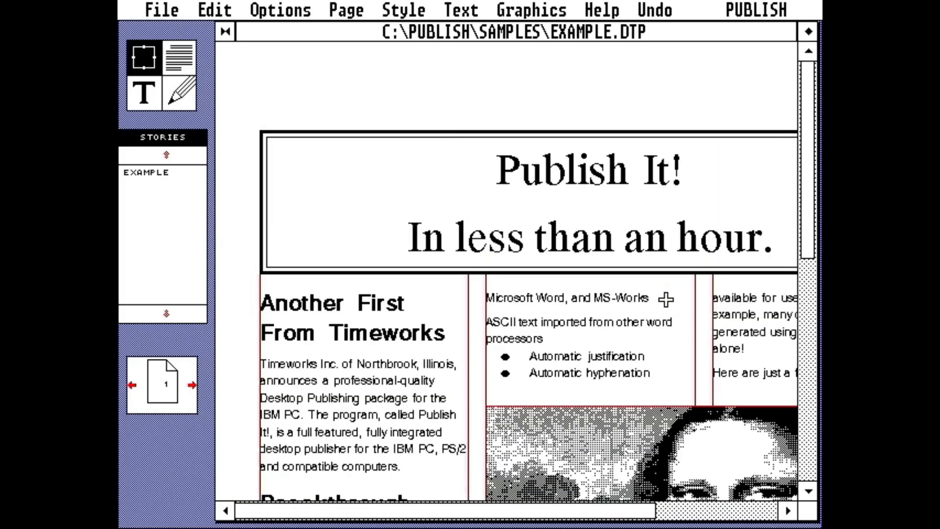
Look over the whole example page, from the headline down to the font samples and back to the start.
{"action": "mouse_move", "coordinate": [457, 10]}
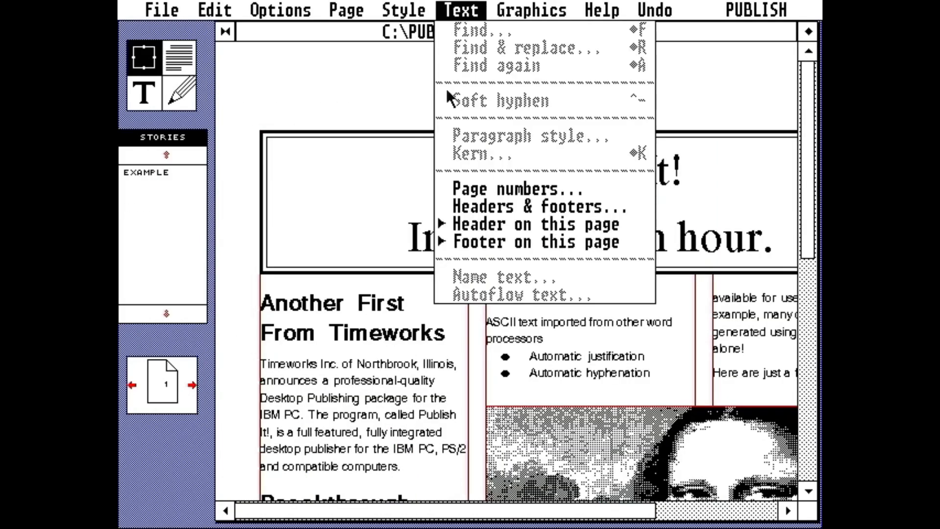
{"action": "mouse_move", "coordinate": [280, 11]}
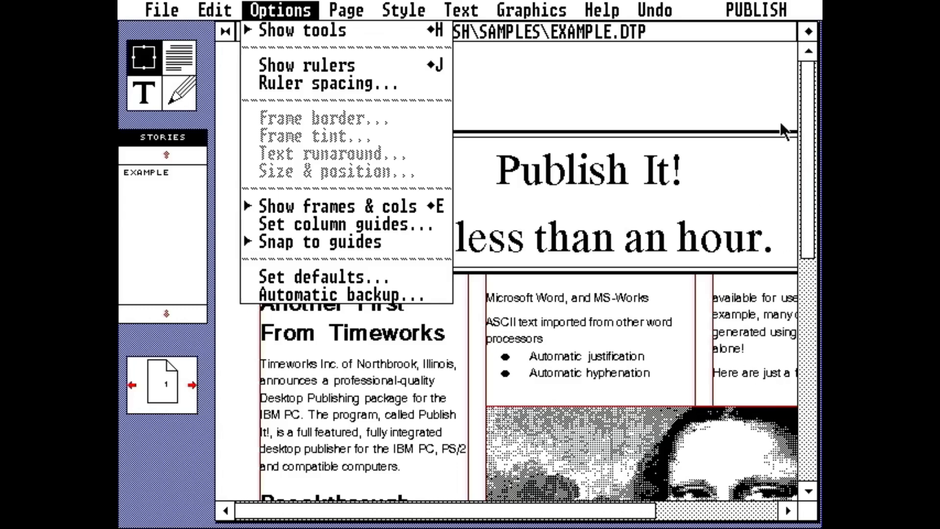
{"action": "left_click_drag", "start_coordinate": [805, 187], "coordinate": [812, 316]}
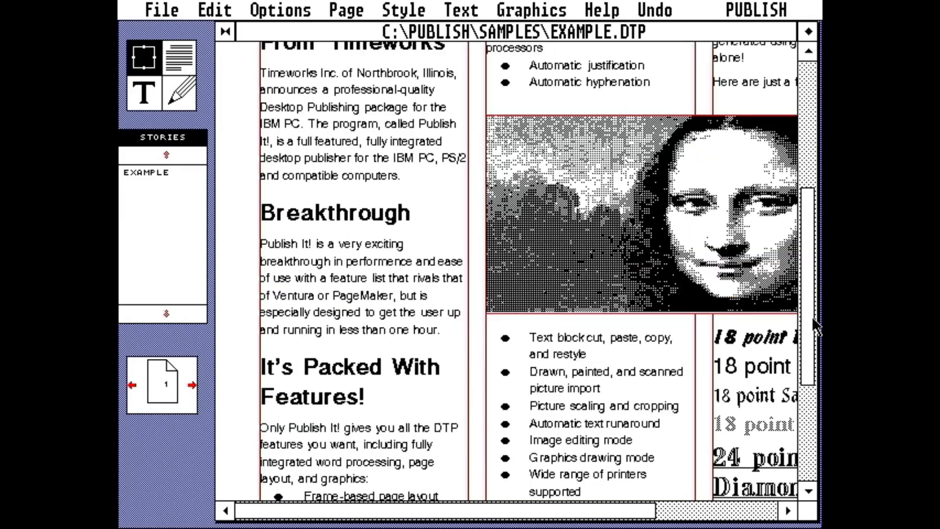
{"action": "left_click_drag", "start_coordinate": [812, 359], "coordinate": [810, 421]}
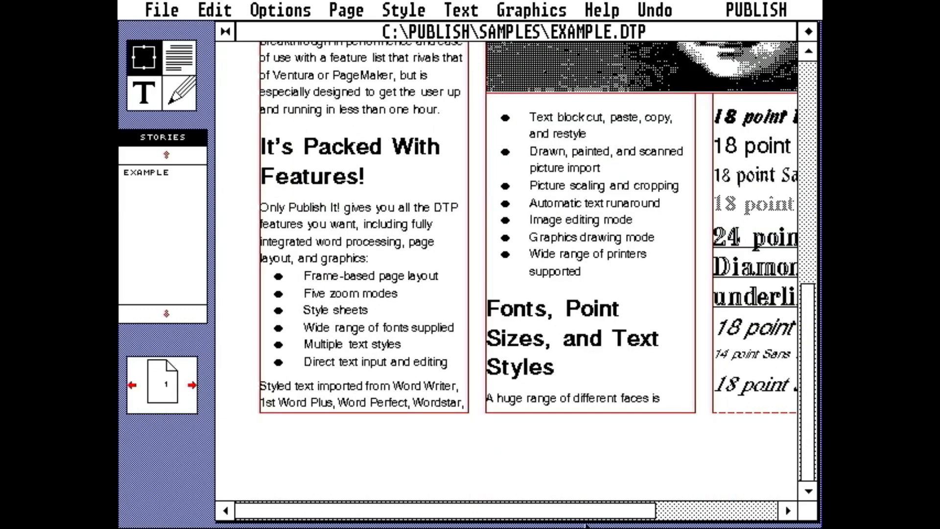
{"action": "left_click_drag", "start_coordinate": [577, 511], "coordinate": [744, 508]}
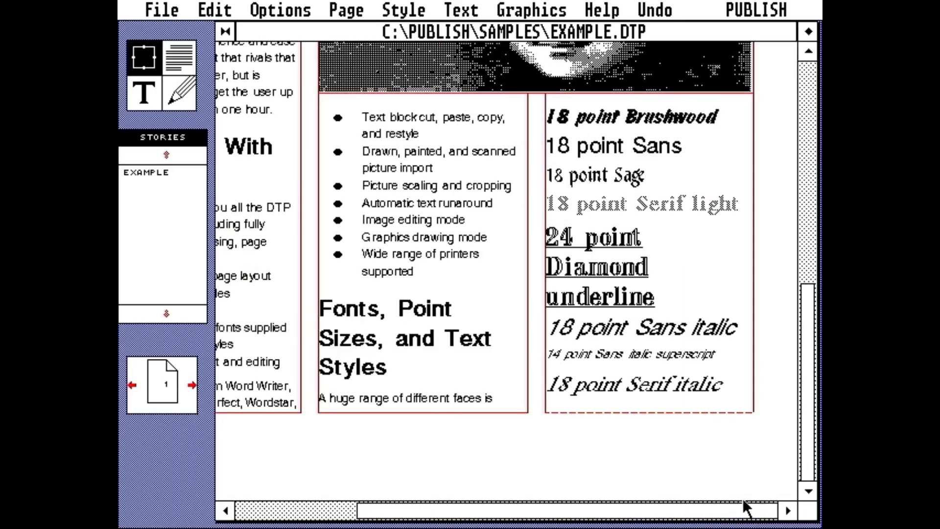
{"action": "left_click_drag", "start_coordinate": [808, 462], "coordinate": [807, 238]}
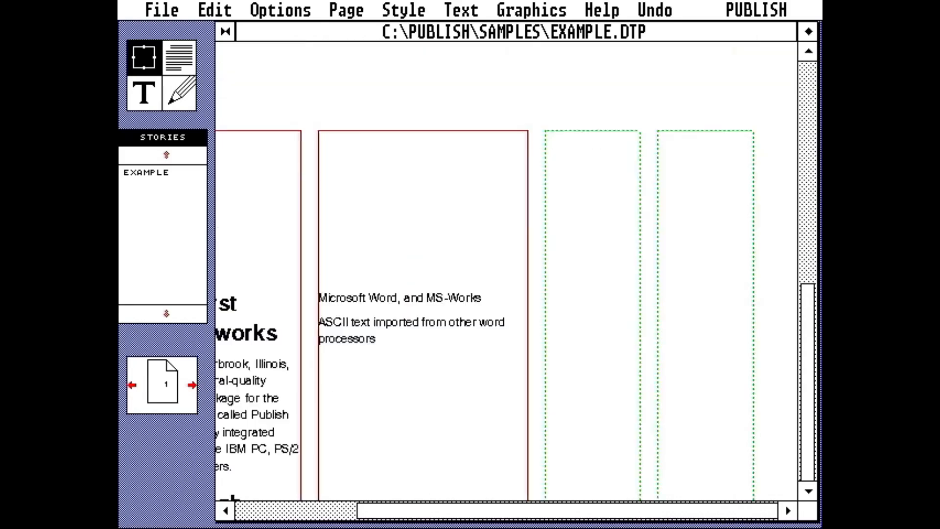
{"action": "left_click_drag", "start_coordinate": [697, 511], "coordinate": [232, 504]}
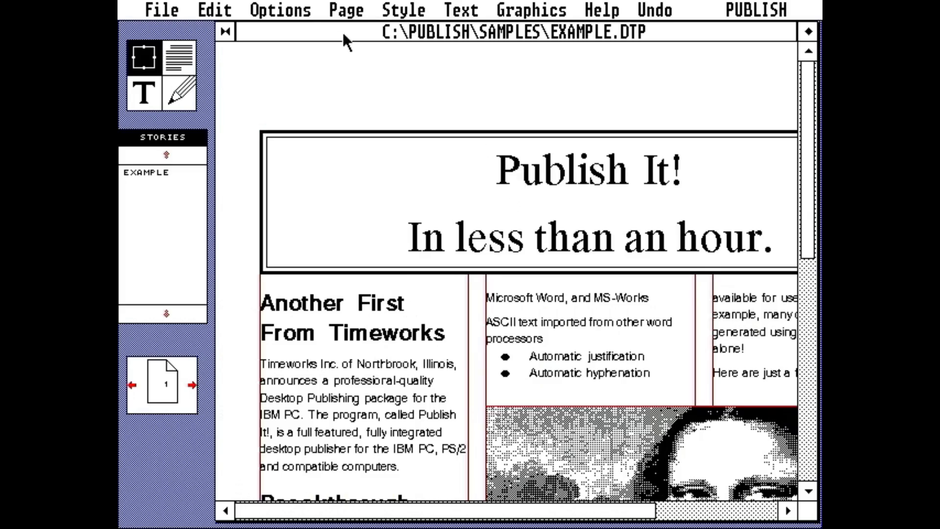
Display the page in the Size to fit view.
{"action": "mouse_move", "coordinate": [184, 6]}
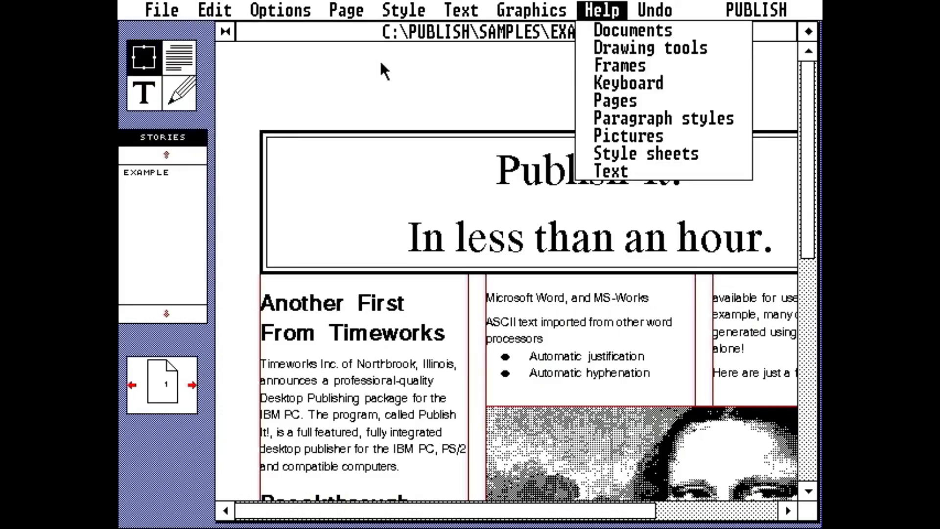
{"action": "mouse_move", "coordinate": [218, 9]}
{"action": "mouse_move", "coordinate": [302, 12]}
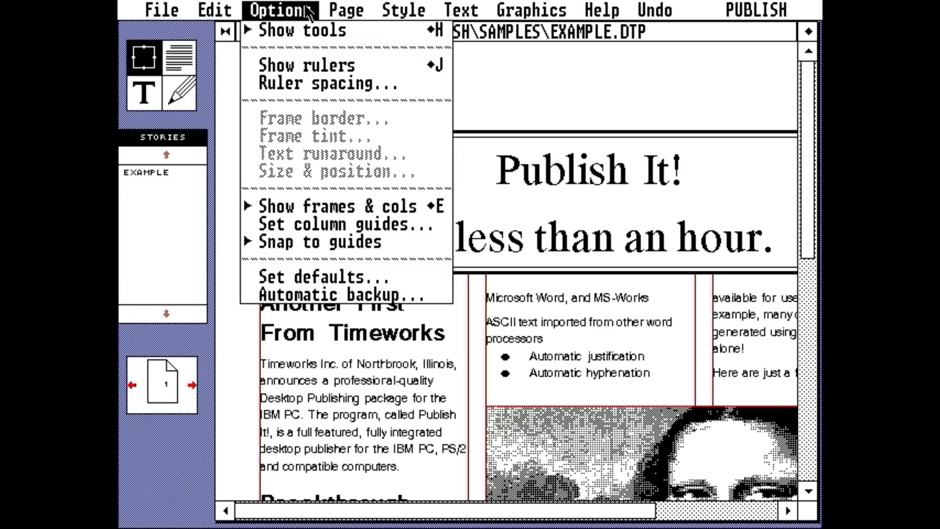
{"action": "mouse_move", "coordinate": [340, 10]}
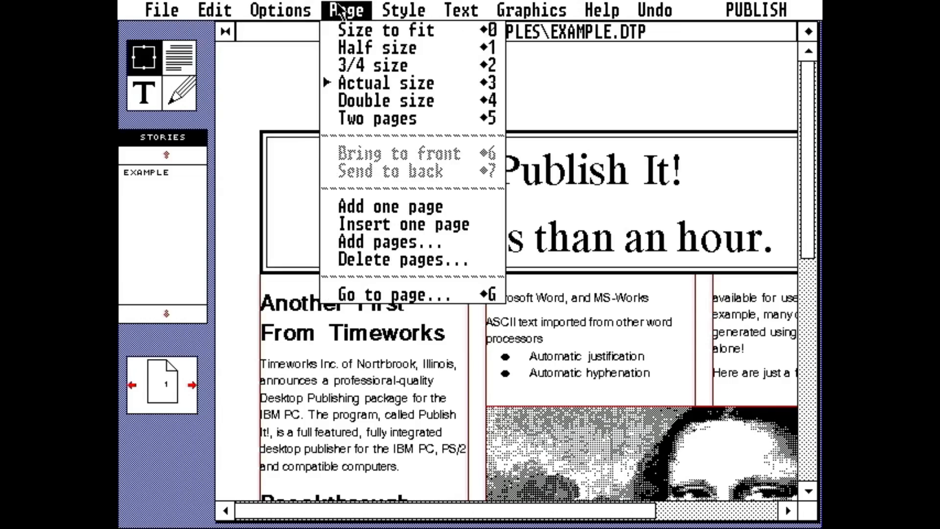
{"action": "left_click", "coordinate": [338, 30]}
{"action": "mouse_move", "coordinate": [346, 14]}
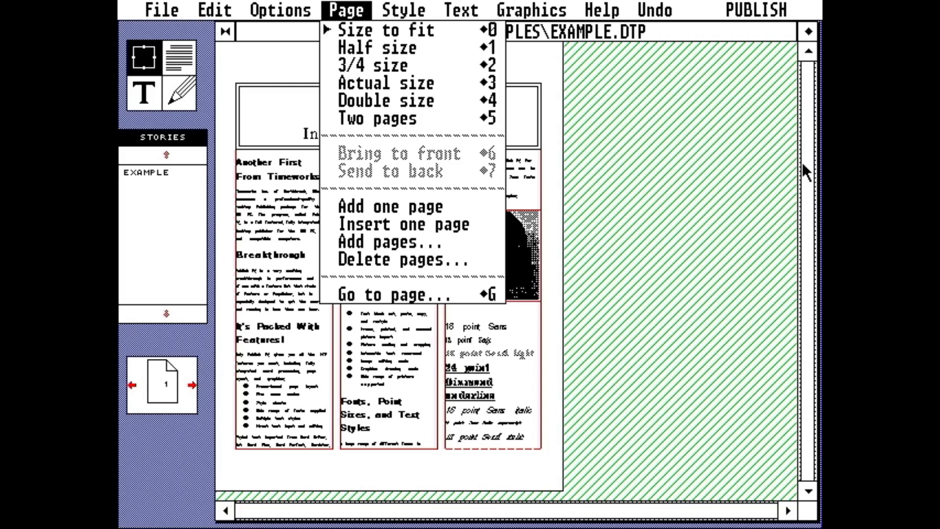
{"action": "left_click", "coordinate": [798, 207]}
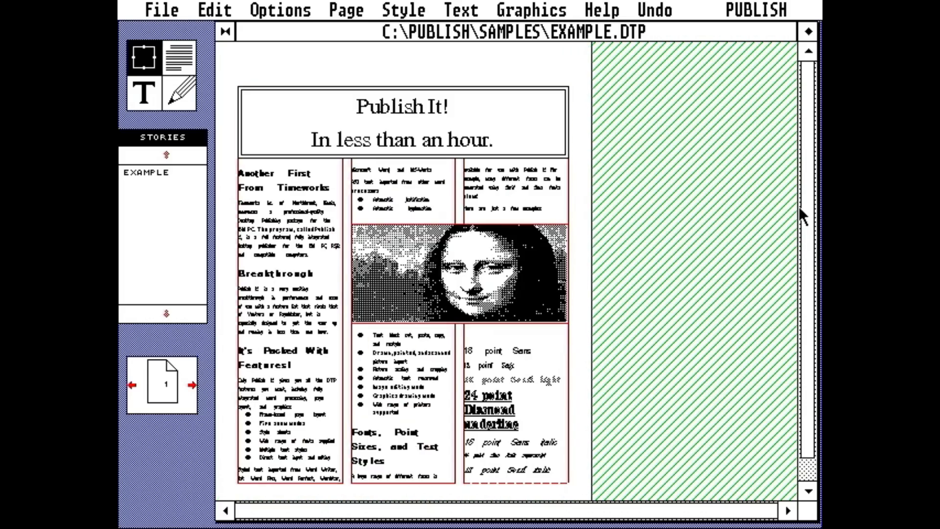
View the page in the other zoom modes, including Two pages and 3/4 size, and return to Actual size.
{"action": "key", "text": "ctrl+2"}
{"action": "key", "text": "ctrl+3"}
{"action": "key", "text": "ctrl+4"}
{"action": "key", "text": "ctrl+6"}
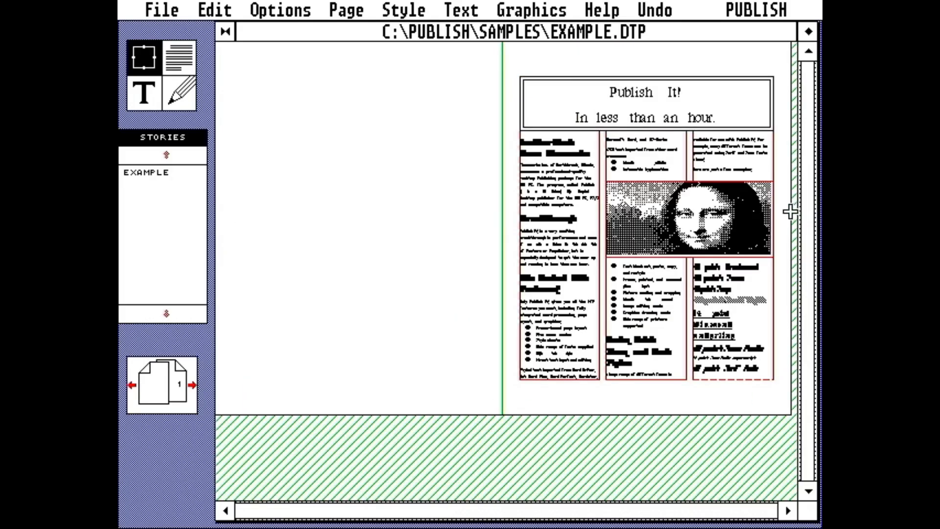
{"action": "key", "text": "ctrl+1"}
{"action": "key", "text": "ctrl+3"}
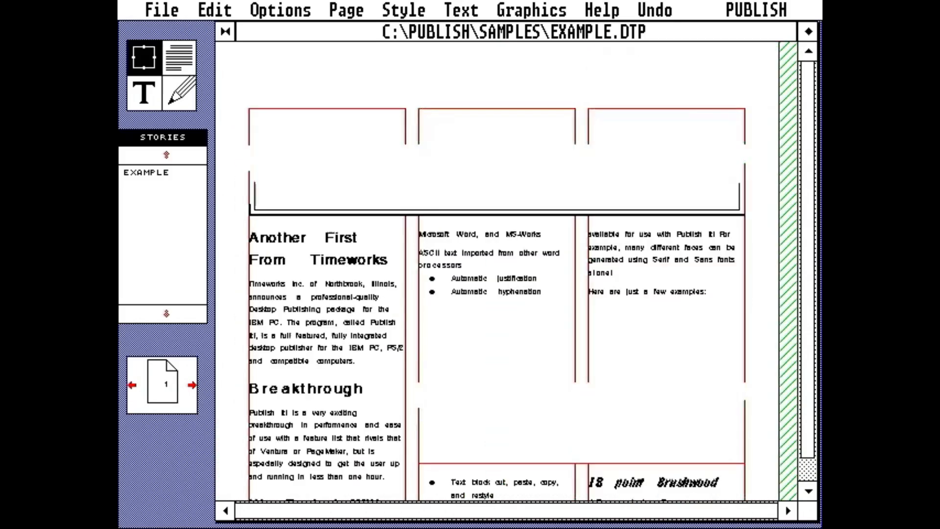
{"action": "key", "text": "ctrl+4"}
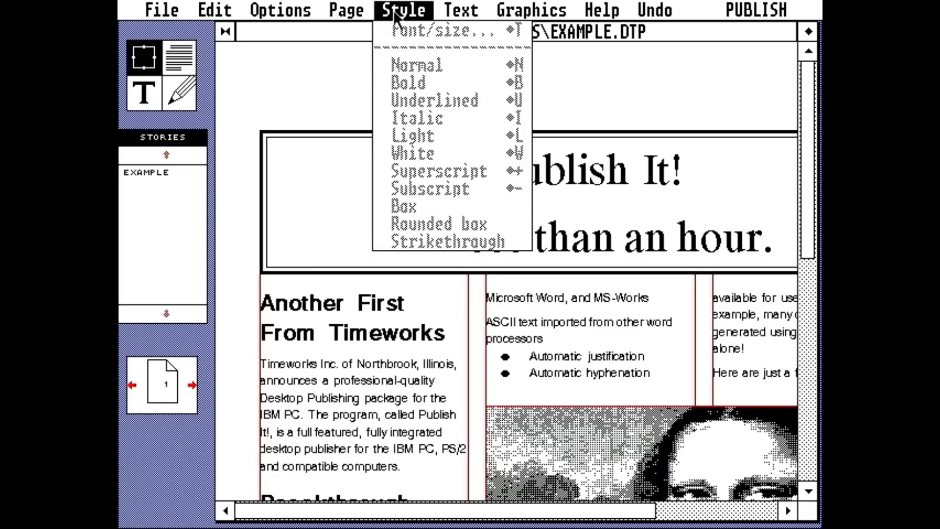
{"action": "mouse_move", "coordinate": [462, 13]}
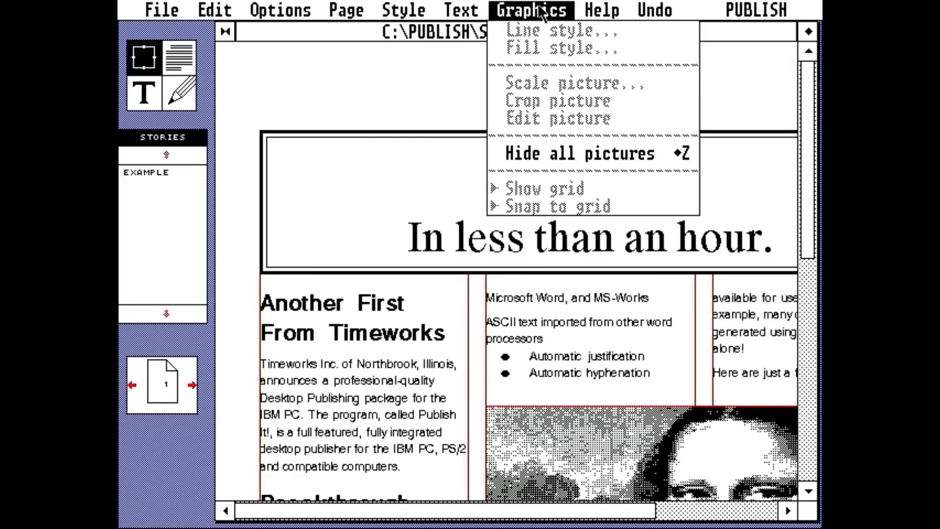
{"action": "mouse_move", "coordinate": [587, 11]}
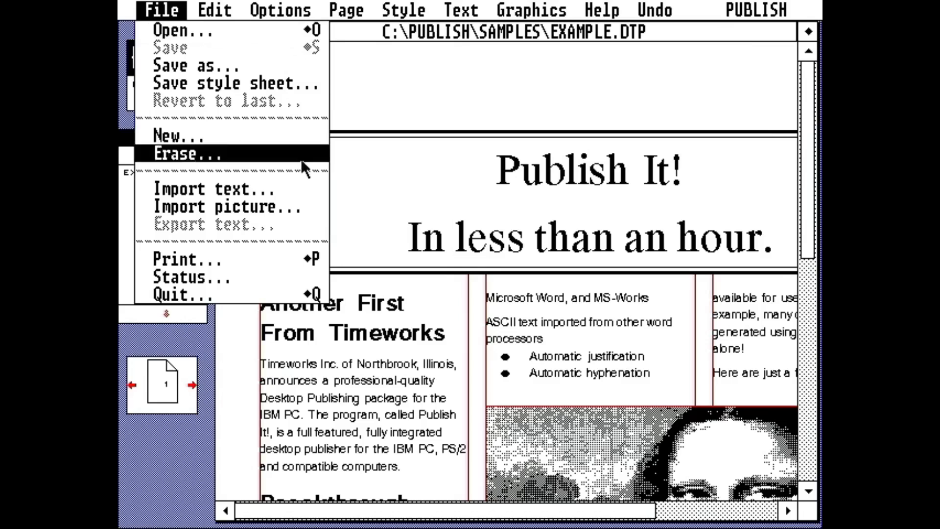
{"action": "left_click", "coordinate": [132, 478]}
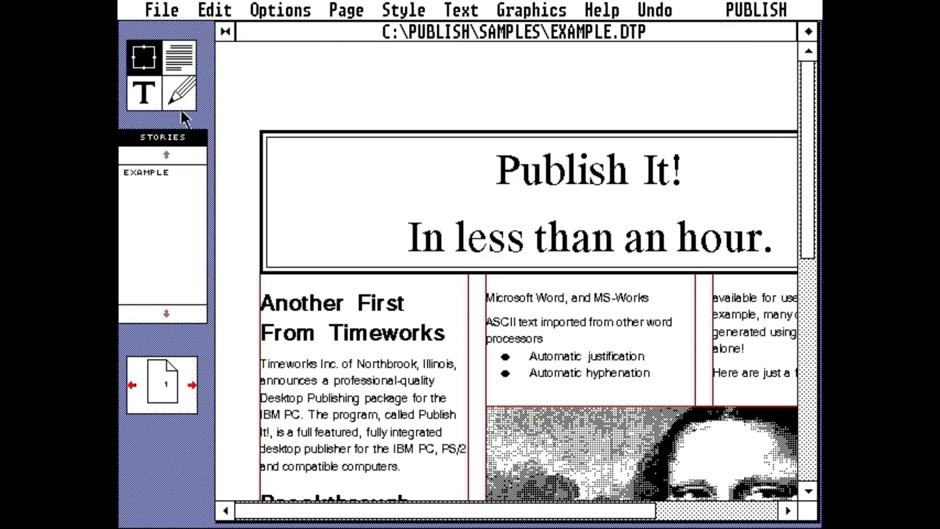
Examine what the paragraph style, text style, drawing and frame modes of the toolbox offer.
{"action": "left_click", "coordinate": [183, 64]}
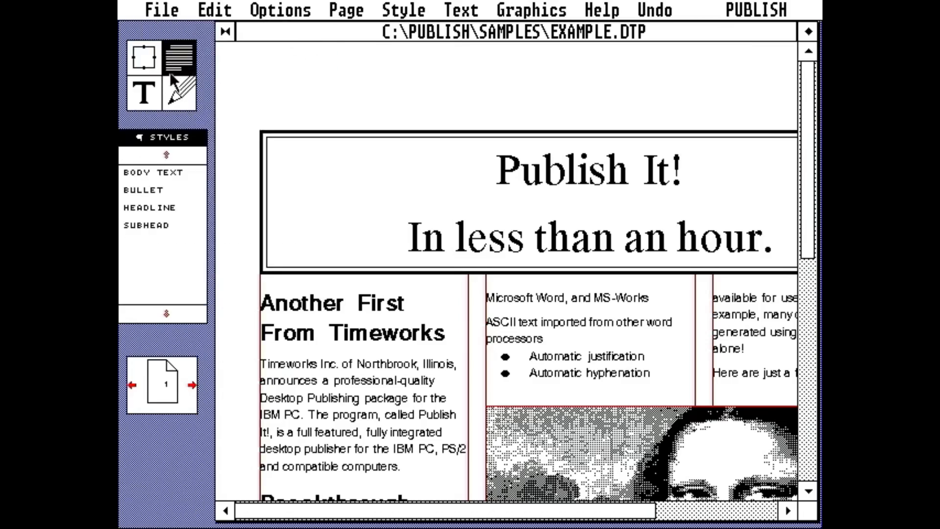
{"action": "left_click", "coordinate": [154, 103]}
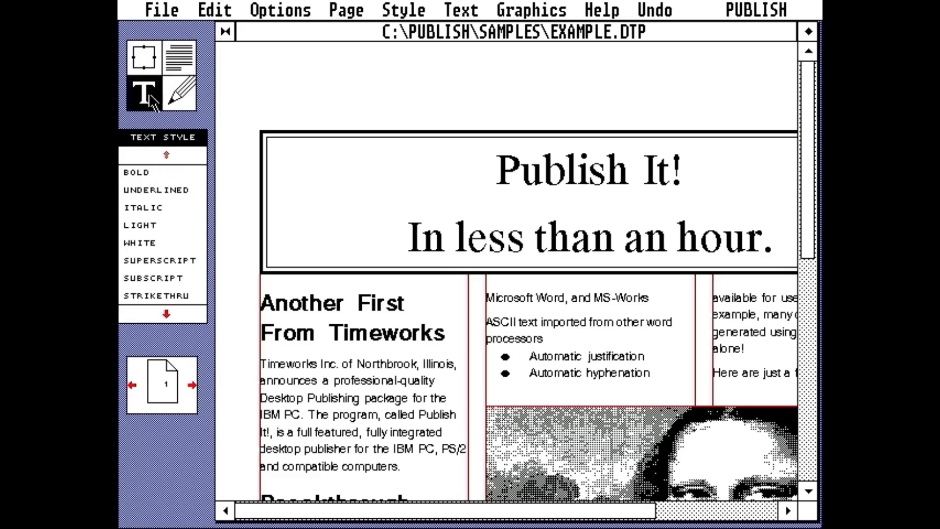
{"action": "left_click", "coordinate": [184, 100]}
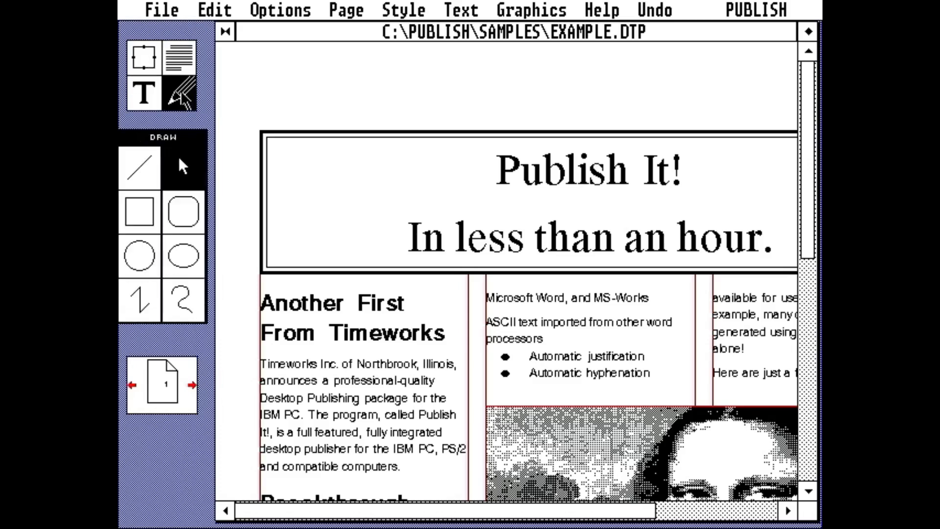
{"action": "left_click", "coordinate": [144, 66]}
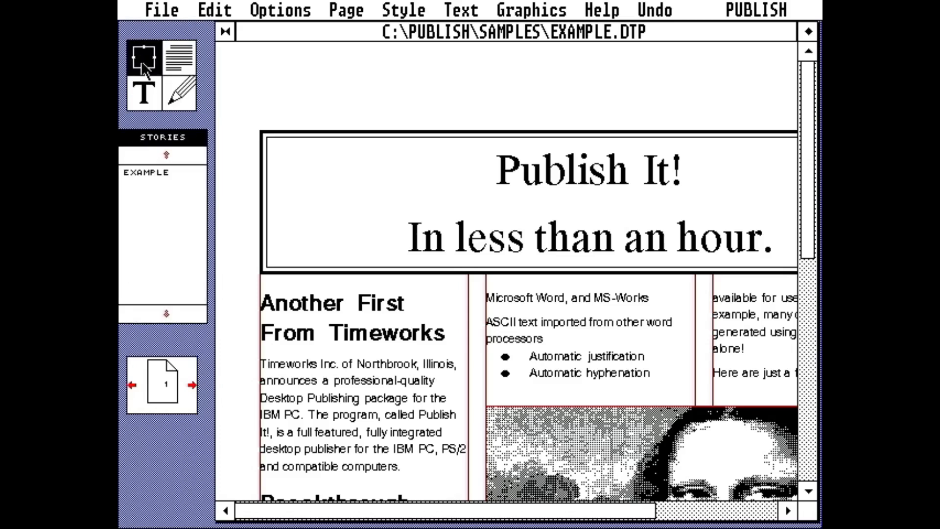
{"action": "left_click", "coordinate": [172, 58]}
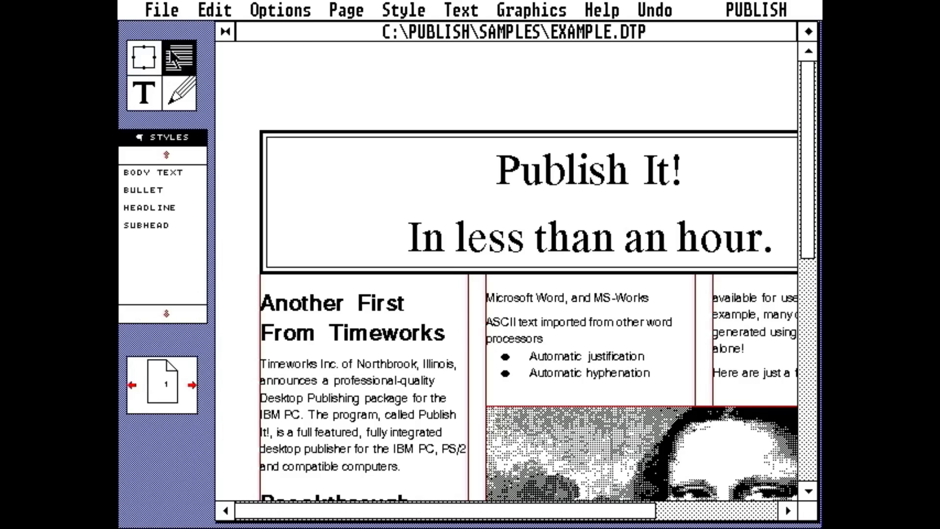
Insert the text "Desk Top Publishing" before "Publish It!" in the headline, correcting typing errors.
{"action": "left_click", "coordinate": [143, 101]}
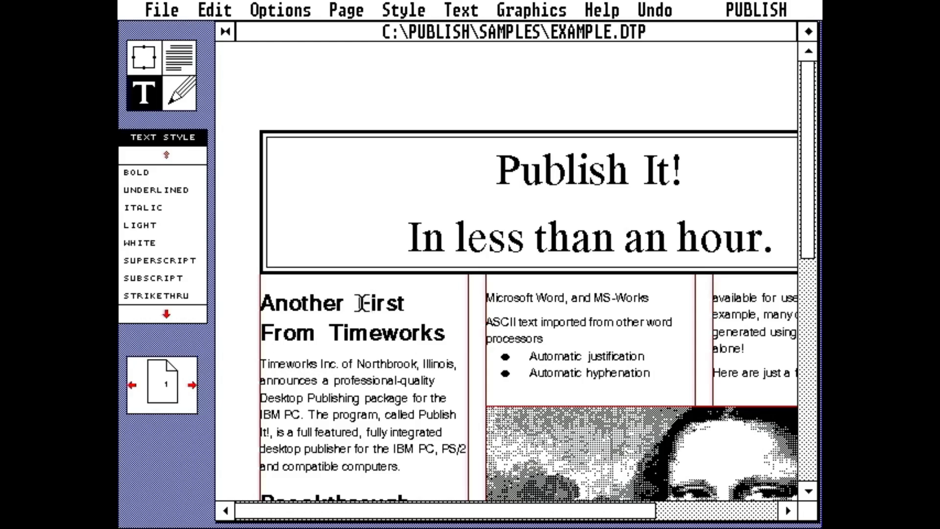
{"action": "left_click", "coordinate": [496, 170]}
{"action": "type", "text": "Desk"}
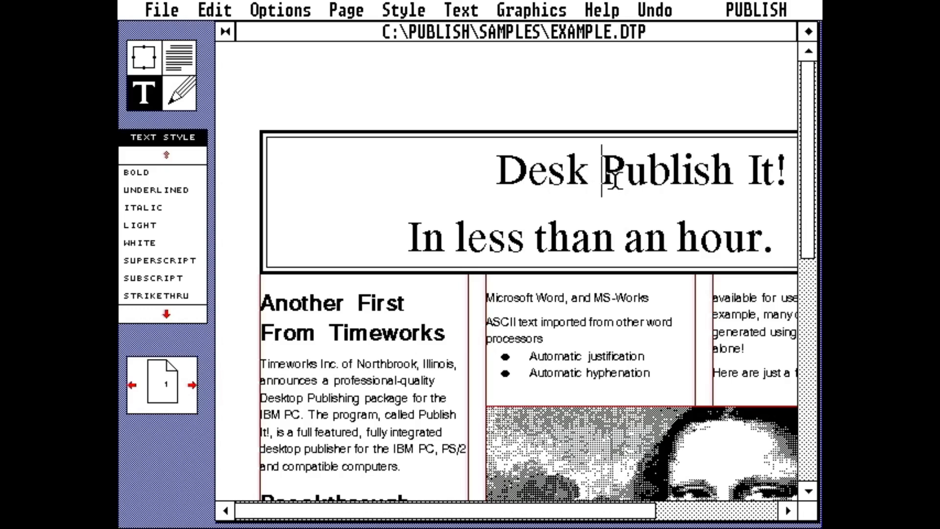
{"action": "key", "text": "BackSpace"}
{"action": "type", "text": "top { P"}
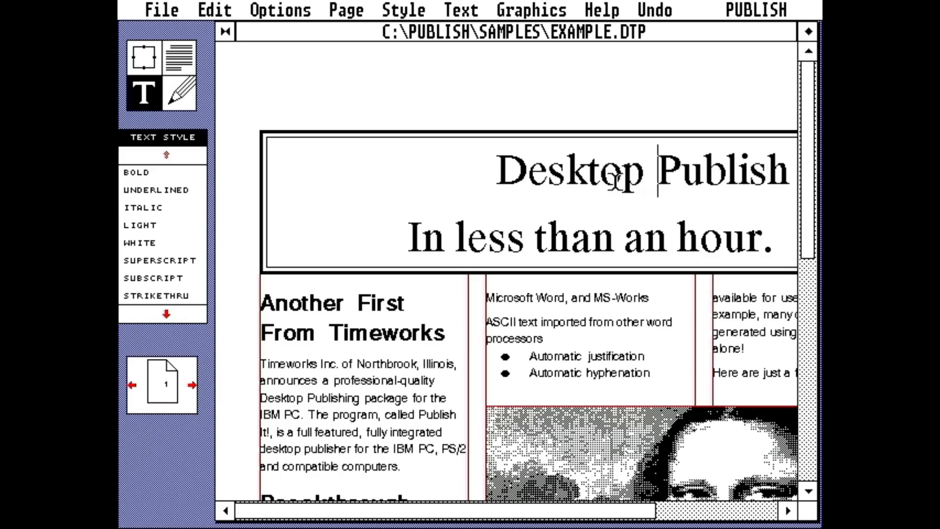
{"action": "key", "text": "BackSpace"}
{"action": "key", "text": "BackSpace"}
{"action": "key", "text": "BackSpace"}
{"action": "type", "text": "Publi"}
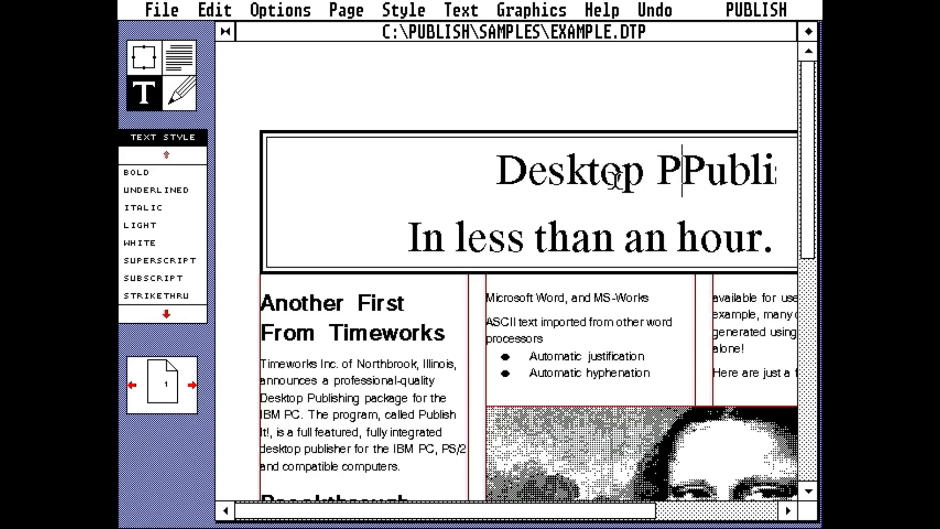
{"action": "key", "text": "BackSpace"}
{"action": "key", "text": "BackSpace"}
{"action": "key", "text": "BackSpace"}
{"action": "key", "text": "BackSpace"}
{"action": "key", "text": "BackSpace"}
{"action": "key", "text": "BackSpace"}
{"action": "key", "text": "BackSpace"}
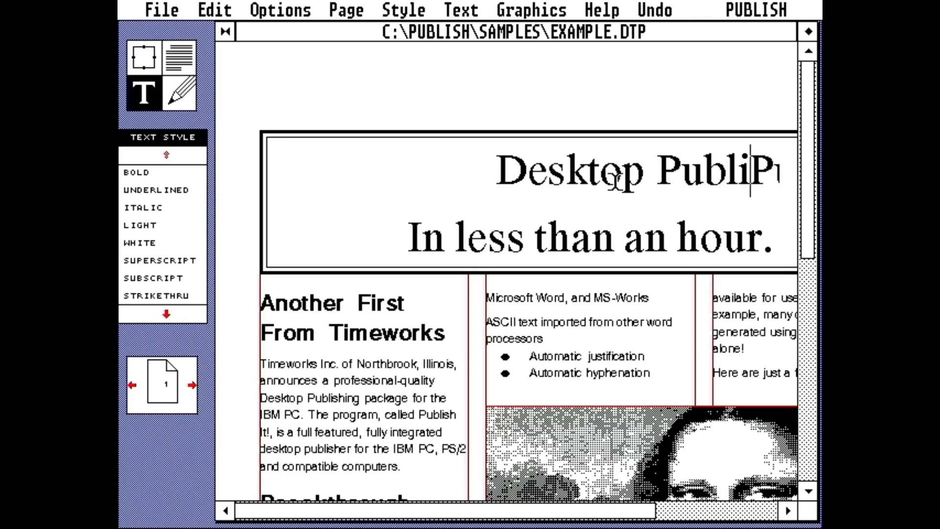
{"action": "key", "text": "BackSpace"}
{"action": "key", "text": "BackSpace"}
{"action": "type", "text": "Top "}
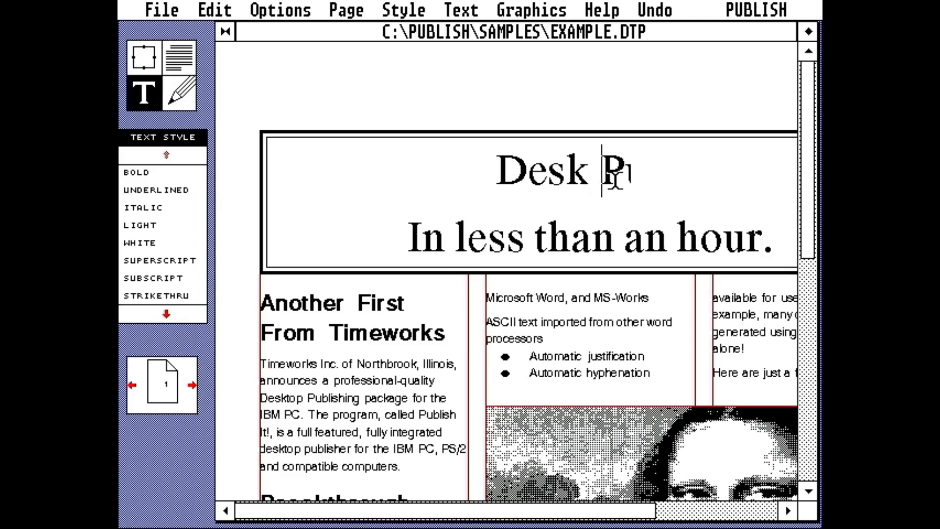
{"action": "type", "text": "Publis"}
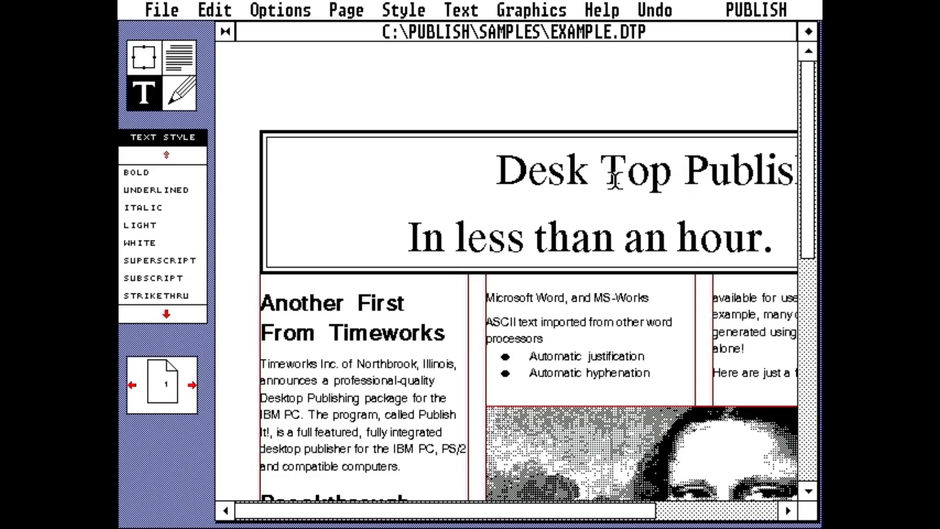
Delete the old "Publish It!" text from the headline's first line, with the page shown in 3/4 size.
{"action": "key", "text": "ctrl+w"}
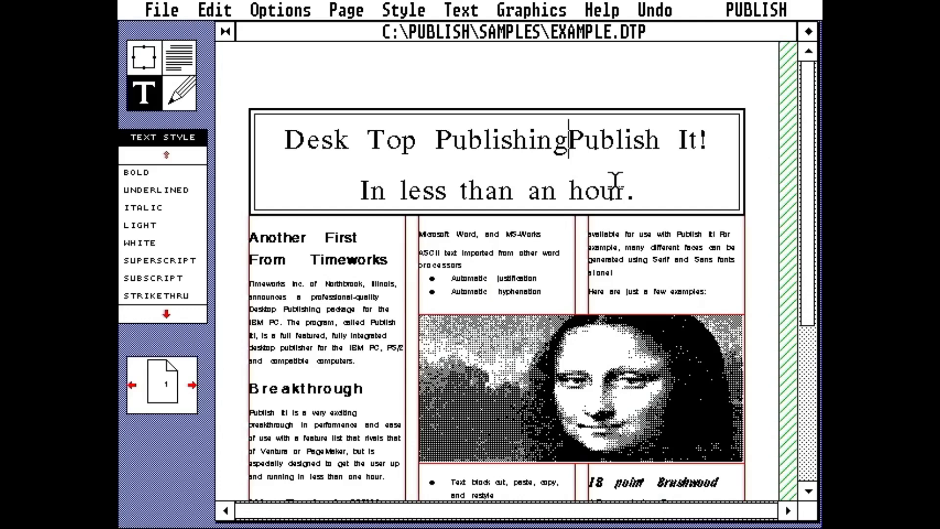
{"action": "key", "text": "shift+End"}
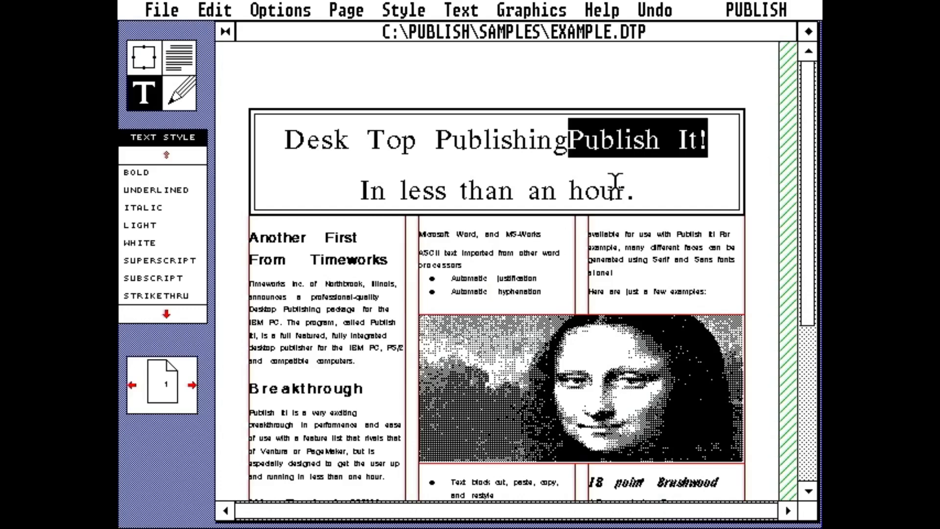
{"action": "key", "text": "Delete"}
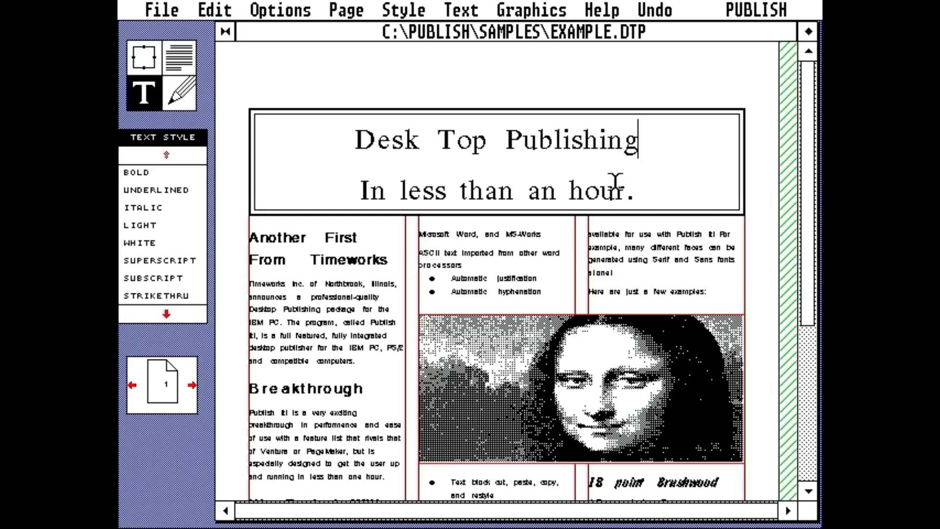
View the program's copyright and version information, then close it.
{"action": "mouse_move", "coordinate": [403, 10]}
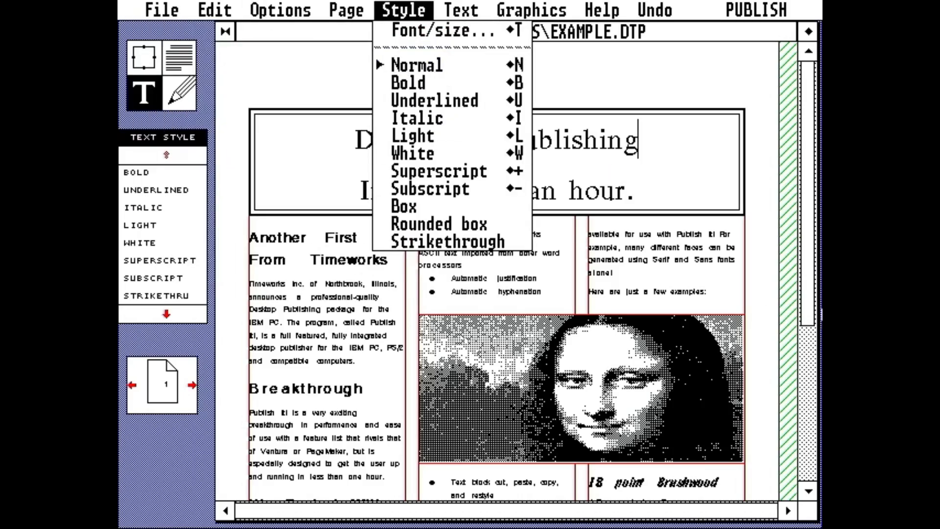
{"action": "left_click", "coordinate": [620, 142]}
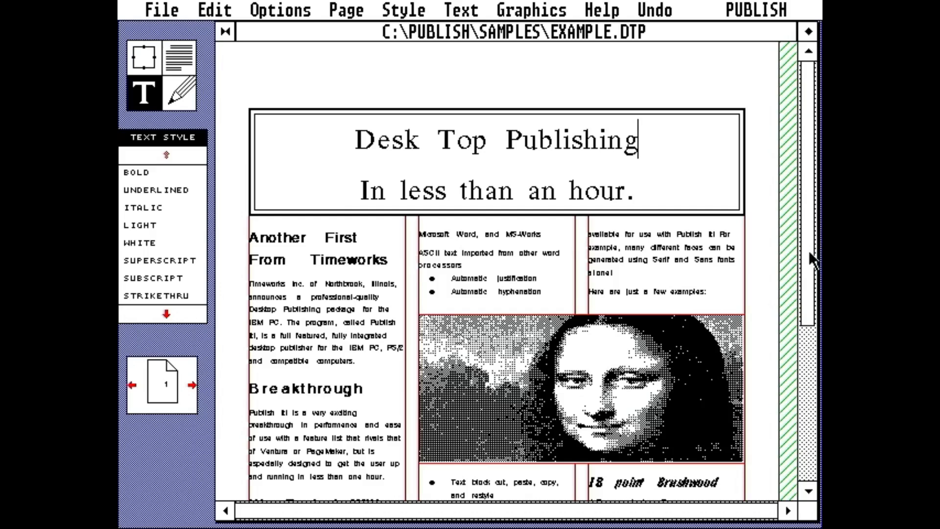
{"action": "mouse_move", "coordinate": [774, 13]}
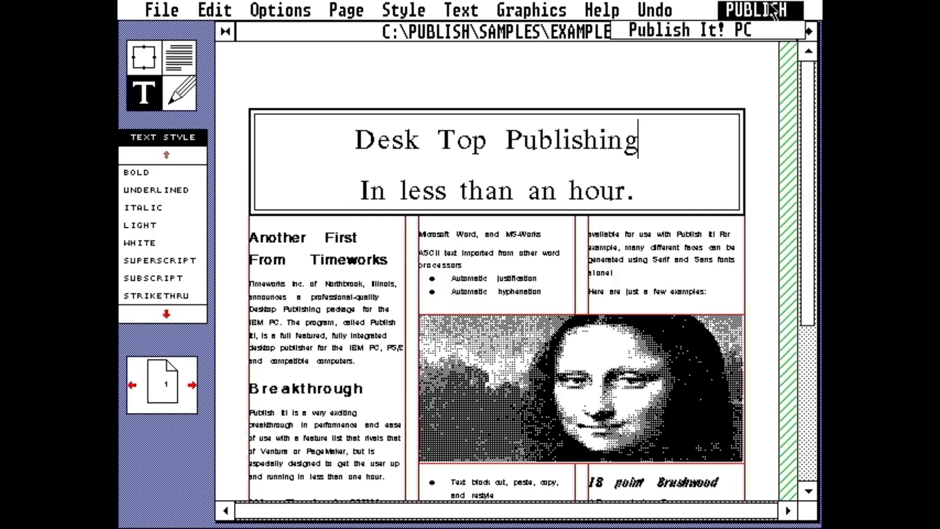
{"action": "left_click", "coordinate": [729, 31]}
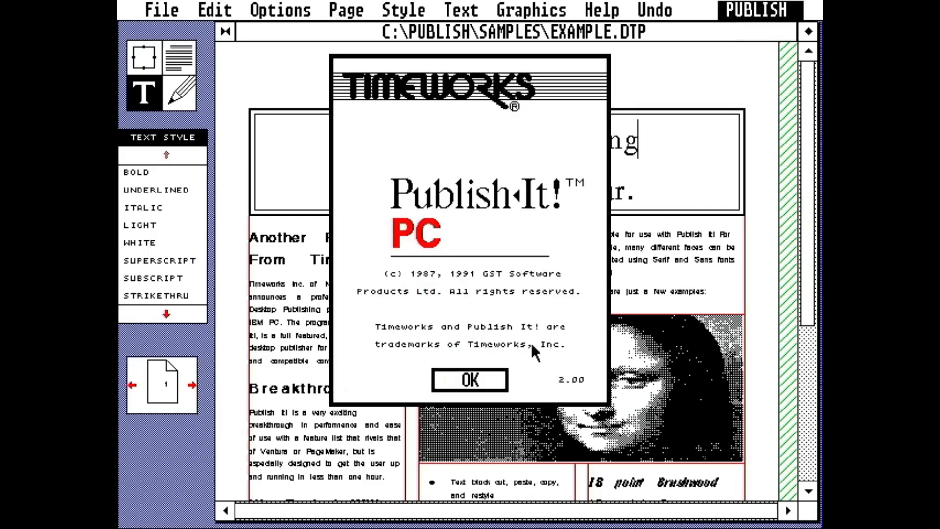
{"action": "left_click", "coordinate": [479, 377]}
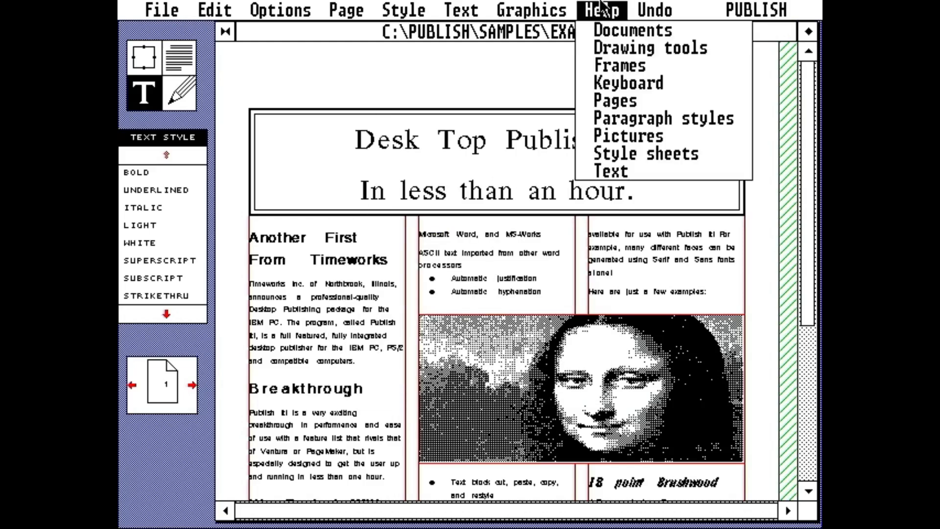
Undo all changes to restore the headline's original text.
{"action": "mouse_move", "coordinate": [656, 10]}
{"action": "left_click", "coordinate": [665, 31]}
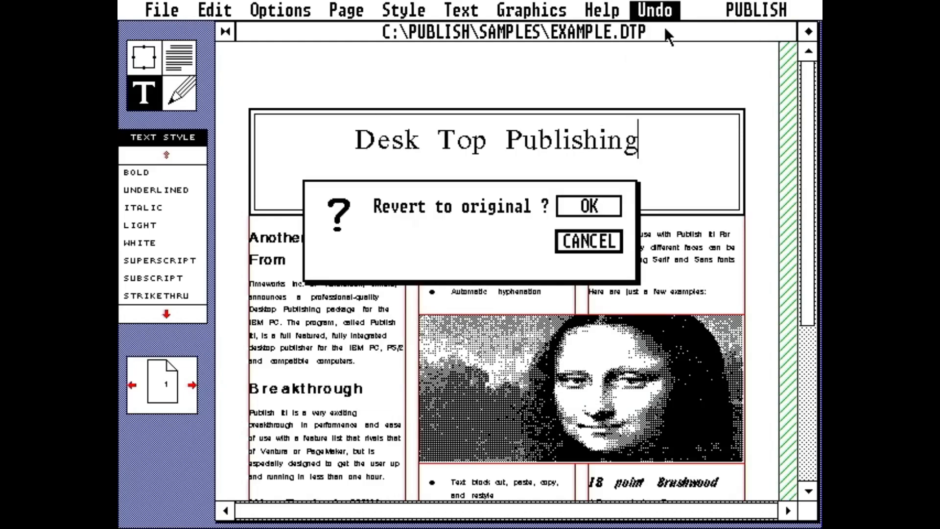
{"action": "left_click", "coordinate": [590, 205]}
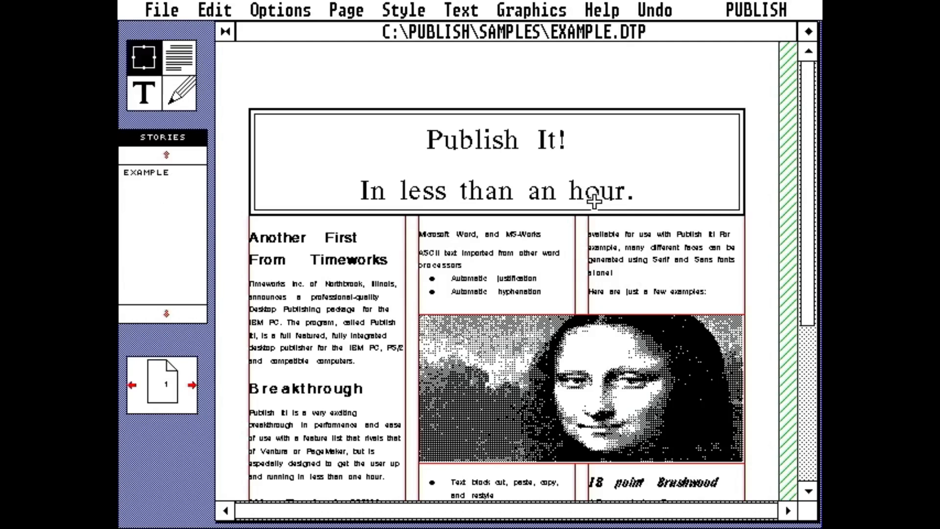
Draw a small square near the left end of the headline box and a rounded rectangle near its right end.
{"action": "mouse_move", "coordinate": [612, 10]}
{"action": "left_click", "coordinate": [190, 101]}
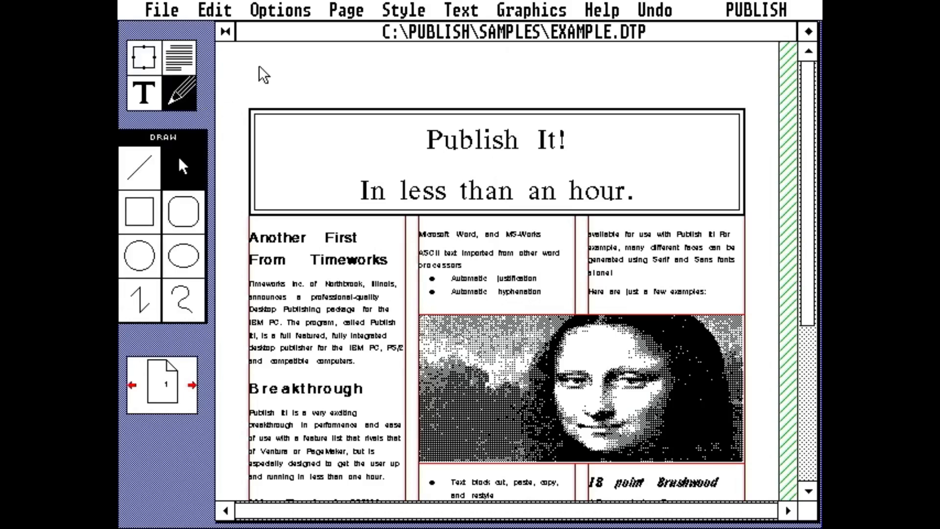
{"action": "left_click", "coordinate": [140, 220]}
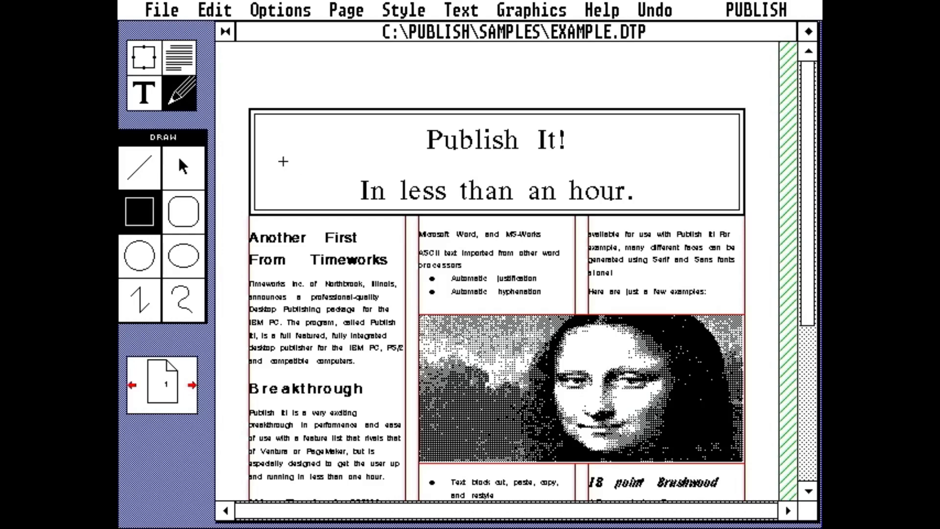
{"action": "left_click_drag", "start_coordinate": [297, 152], "coordinate": [333, 184]}
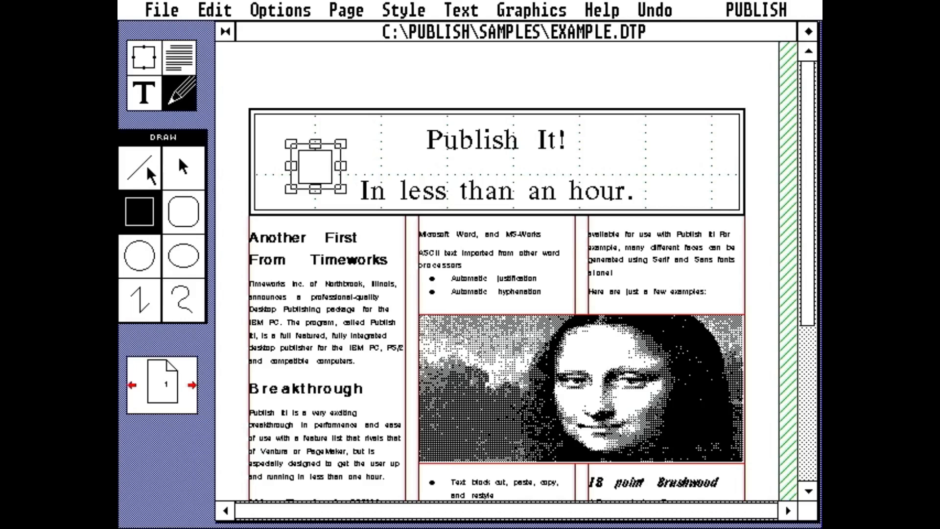
{"action": "left_click", "coordinate": [183, 215]}
{"action": "left_click_drag", "start_coordinate": [610, 132], "coordinate": [681, 180]}
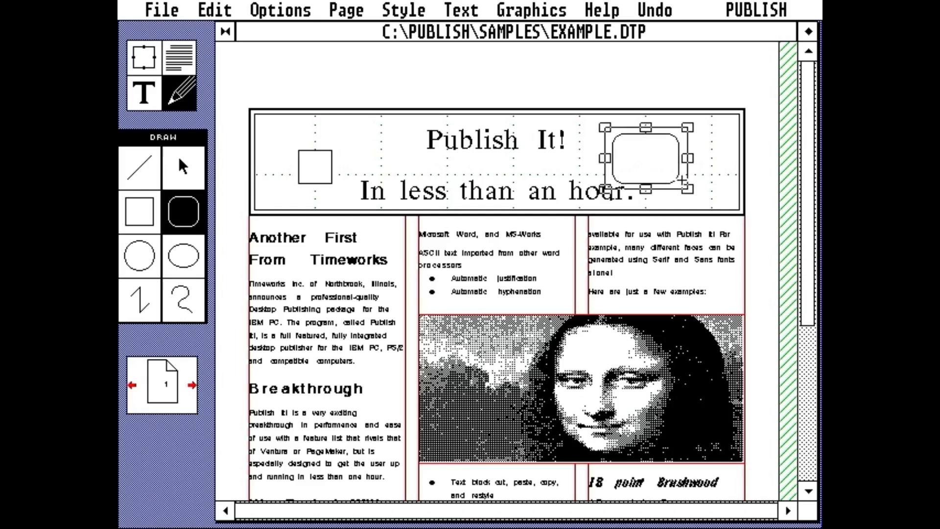
Draw a circle overlapping the square's corner and a freehand curve running through both shapes to the headline text.
{"action": "left_click", "coordinate": [148, 258]}
{"action": "left_click_drag", "start_coordinate": [324, 133], "coordinate": [363, 174]}
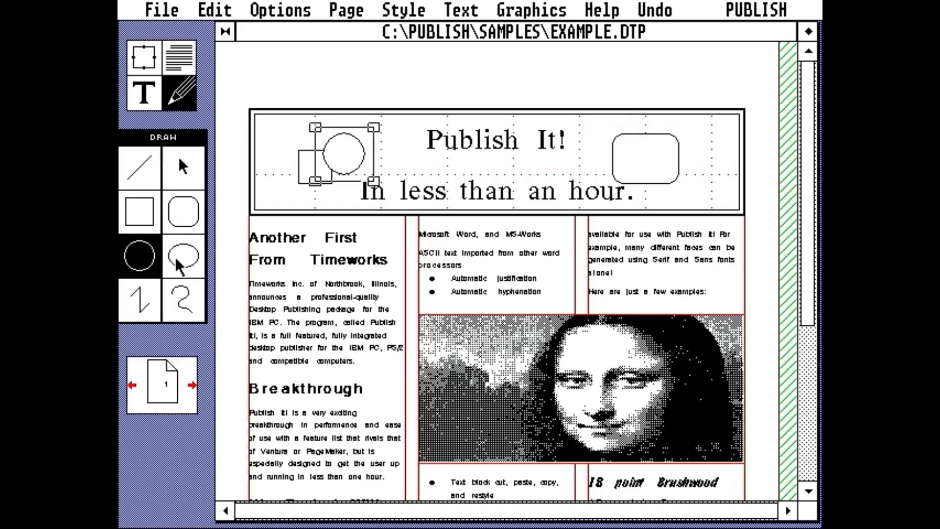
{"action": "left_click", "coordinate": [184, 300]}
{"action": "left_click", "coordinate": [277, 134]}
{"action": "mouse_move", "coordinate": [277, 133]}
{"action": "left_mouse_down"}
{"action": "mouse_move", "coordinate": [293, 169]}
{"action": "mouse_move", "coordinate": [460, 144]}
{"action": "left_mouse_up"}
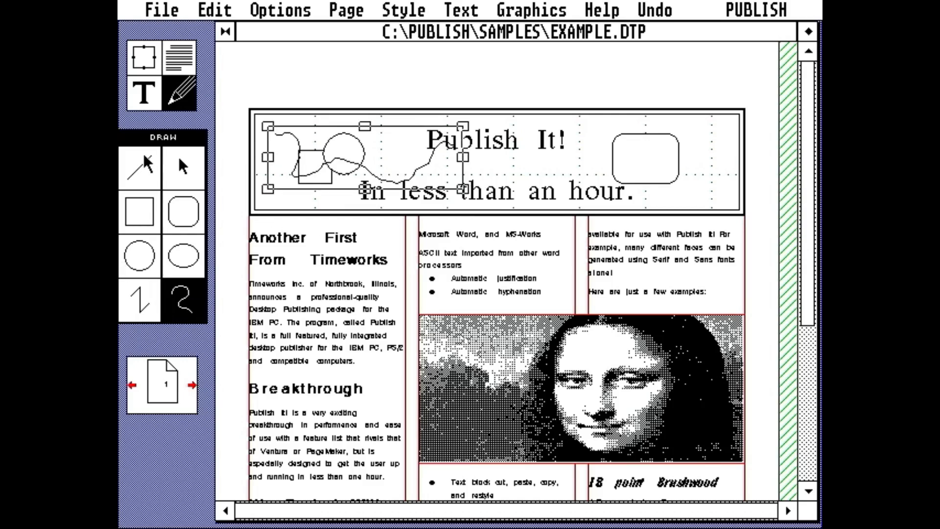
Try the Bullet, Headline and Subhead paragraph styles on the first body paragraph, then set it back to Body Text.
{"action": "left_click", "coordinate": [180, 58]}
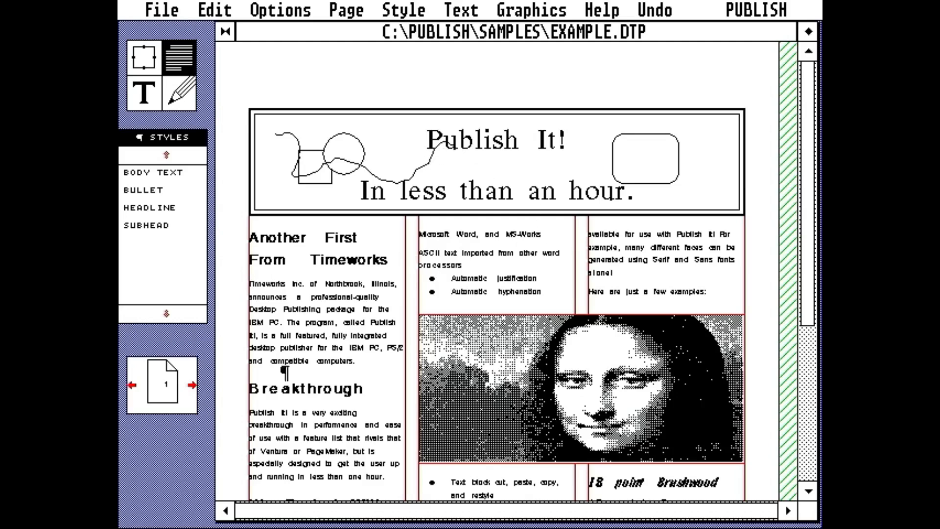
{"action": "left_click", "coordinate": [289, 284]}
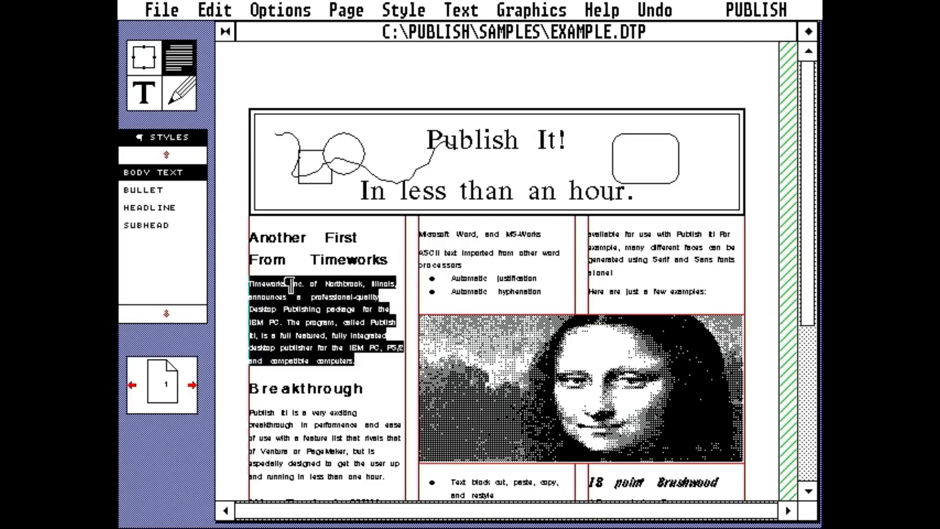
{"action": "left_click", "coordinate": [148, 189]}
{"action": "left_click", "coordinate": [153, 208]}
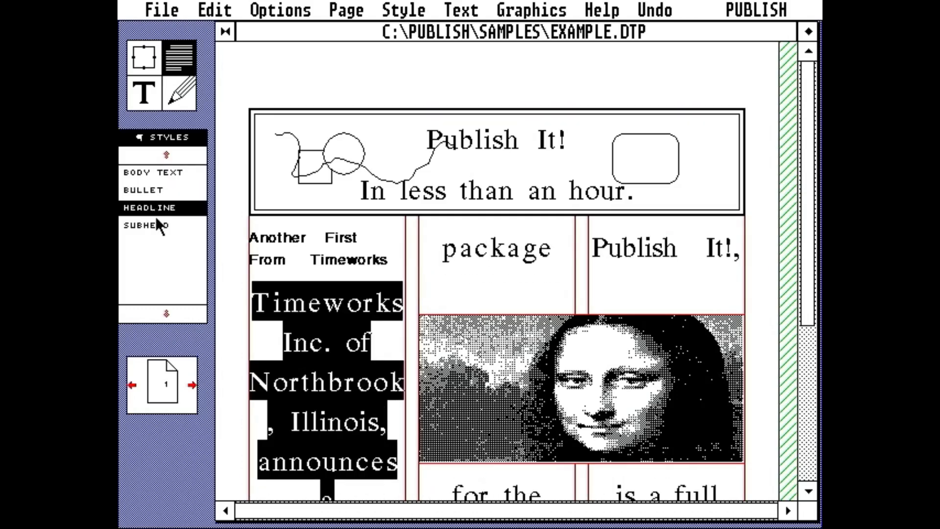
{"action": "left_click", "coordinate": [155, 223]}
{"action": "left_click", "coordinate": [154, 172]}
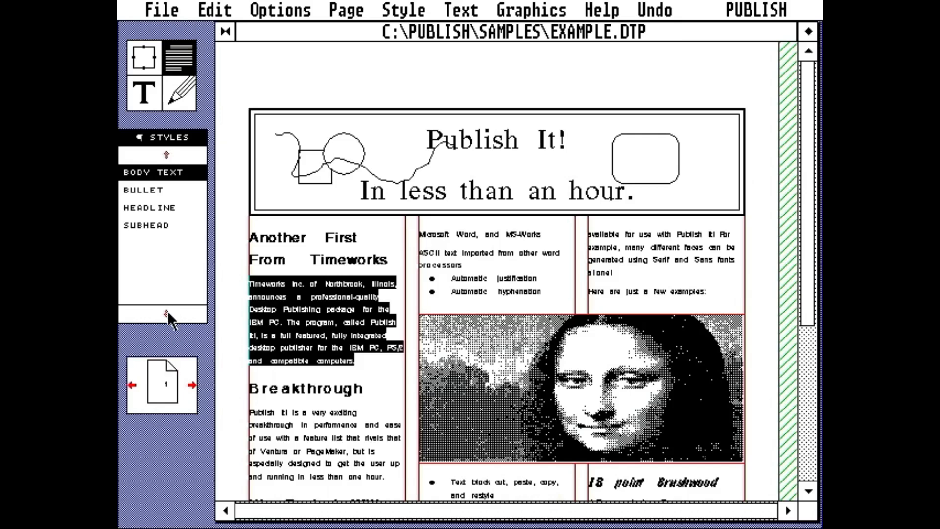
Revert the document to its original, discarding the drawn shapes and paragraph style changes.
{"action": "left_click", "coordinate": [655, 10]}
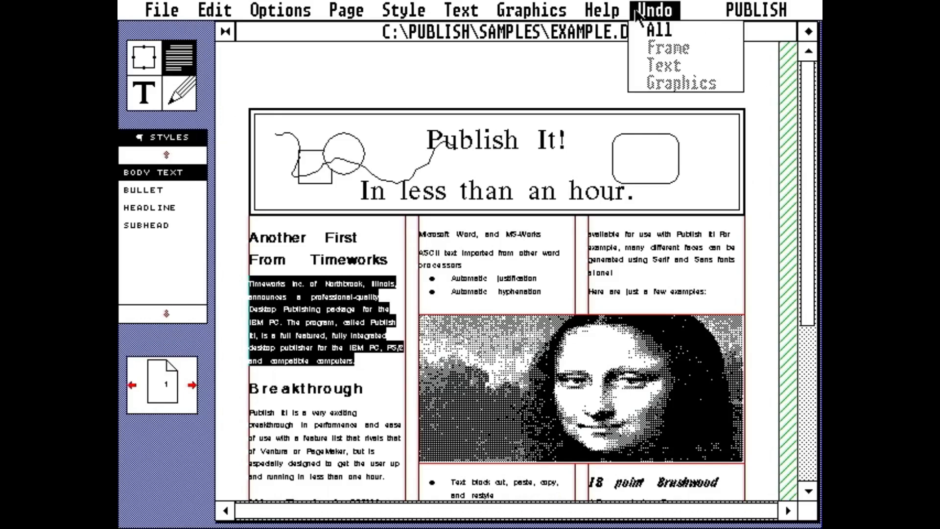
{"action": "left_click", "coordinate": [651, 32]}
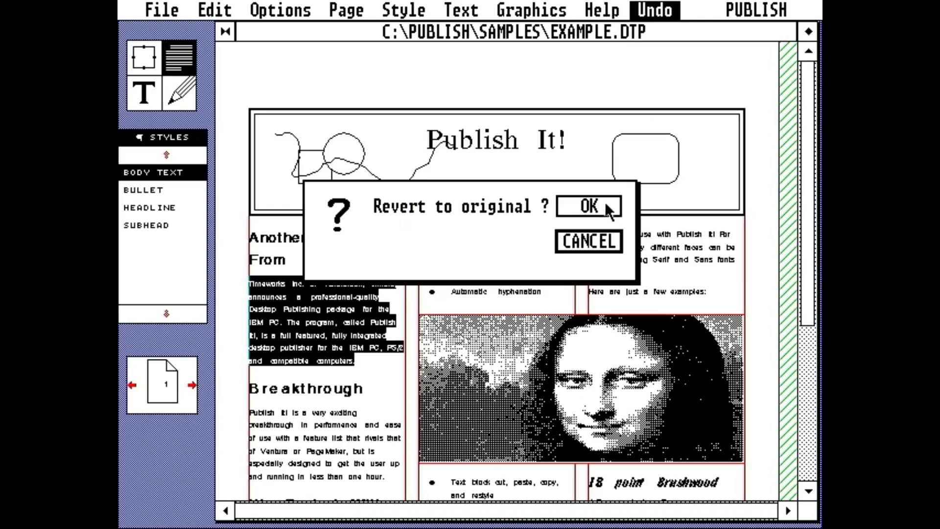
{"action": "left_click", "coordinate": [603, 205]}
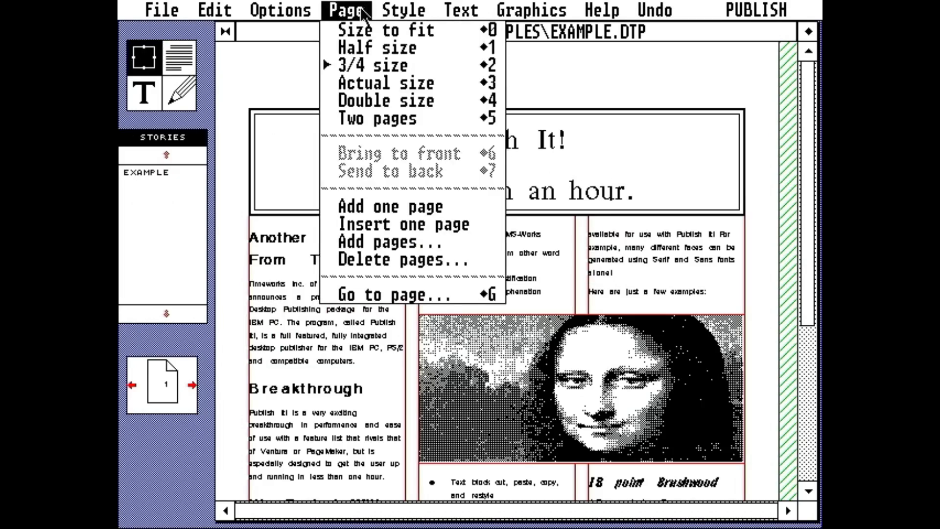
{"action": "mouse_move", "coordinate": [385, 15]}
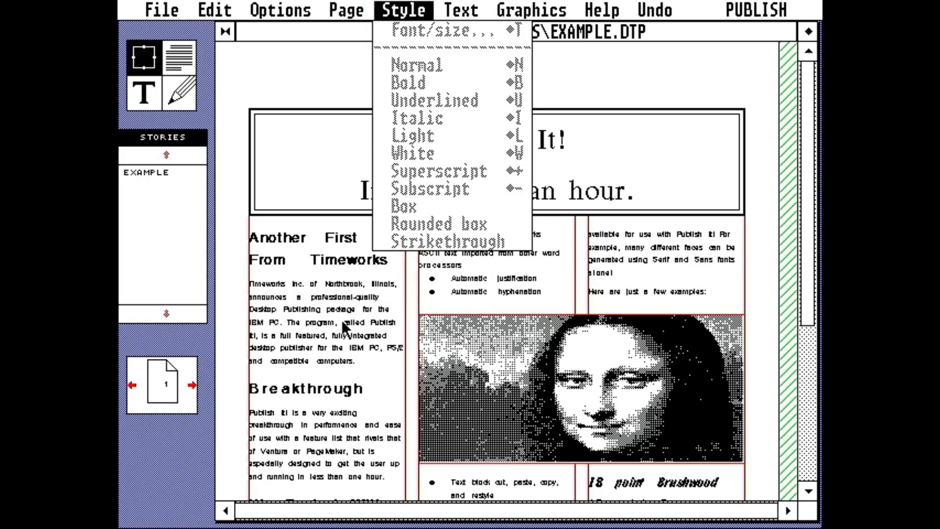
{"action": "left_click", "coordinate": [331, 193]}
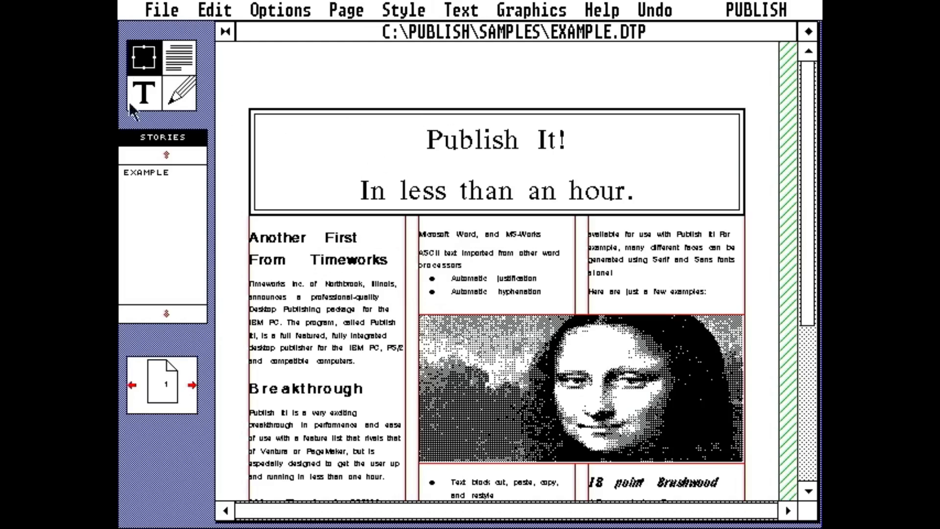
Apply bold to both lines of the headline, "Publish It!" and "In less than an hour.".
{"action": "left_click", "coordinate": [146, 100]}
{"action": "left_click_drag", "start_coordinate": [424, 128], "coordinate": [585, 185]}
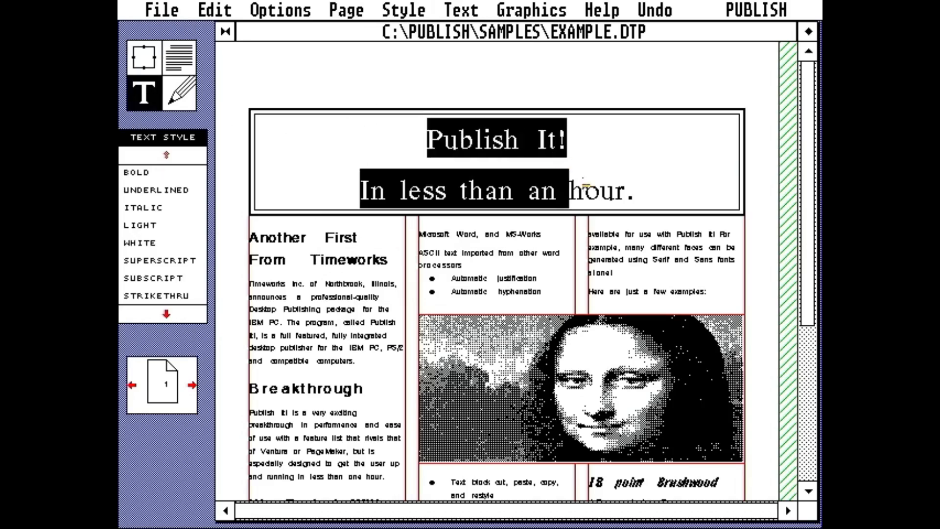
{"action": "left_click", "coordinate": [462, 14]}
{"action": "mouse_move", "coordinate": [403, 10]}
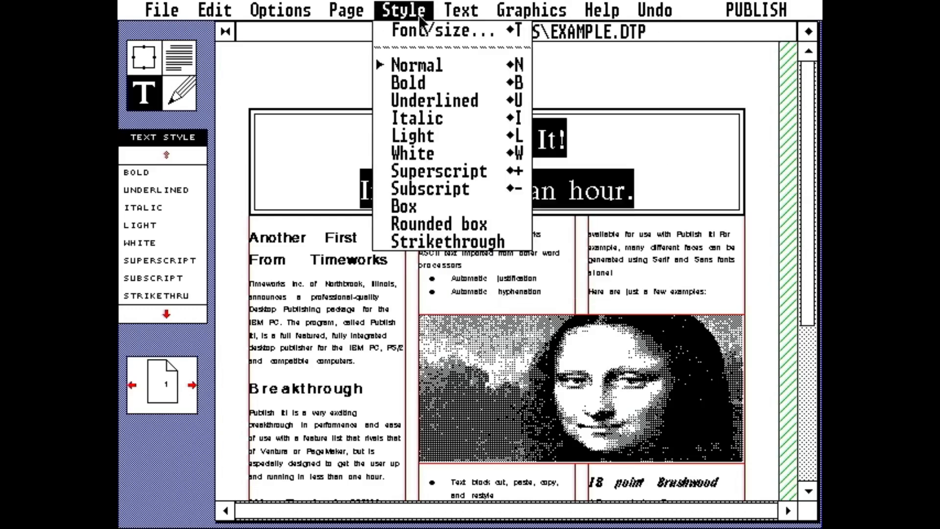
{"action": "left_click", "coordinate": [414, 81]}
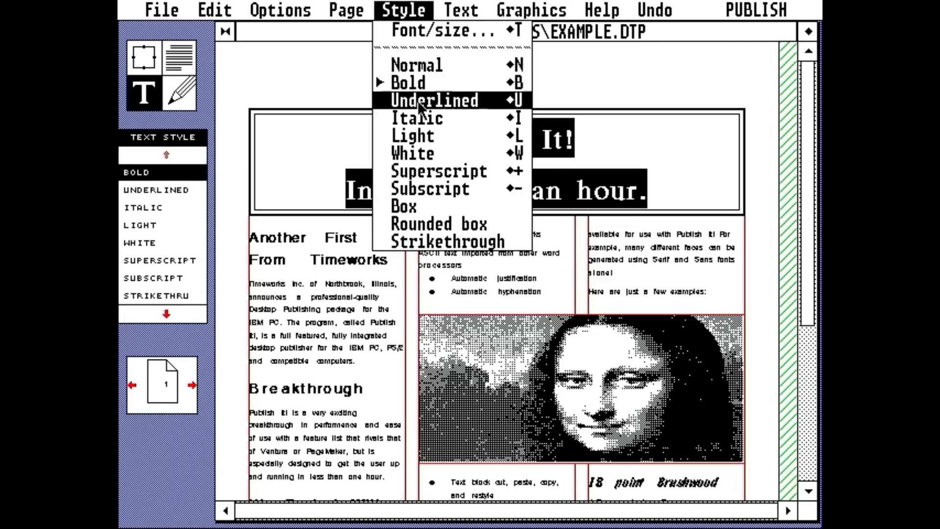
Add the underlined, italic and light text styles to both lines of the selected headline.
{"action": "left_click", "coordinate": [419, 100]}
{"action": "mouse_move", "coordinate": [393, 14]}
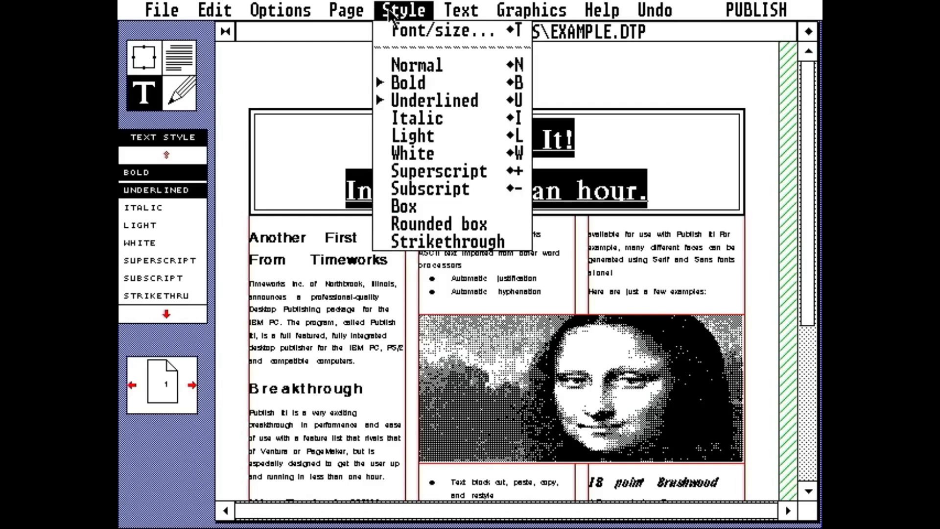
{"action": "left_click", "coordinate": [412, 119]}
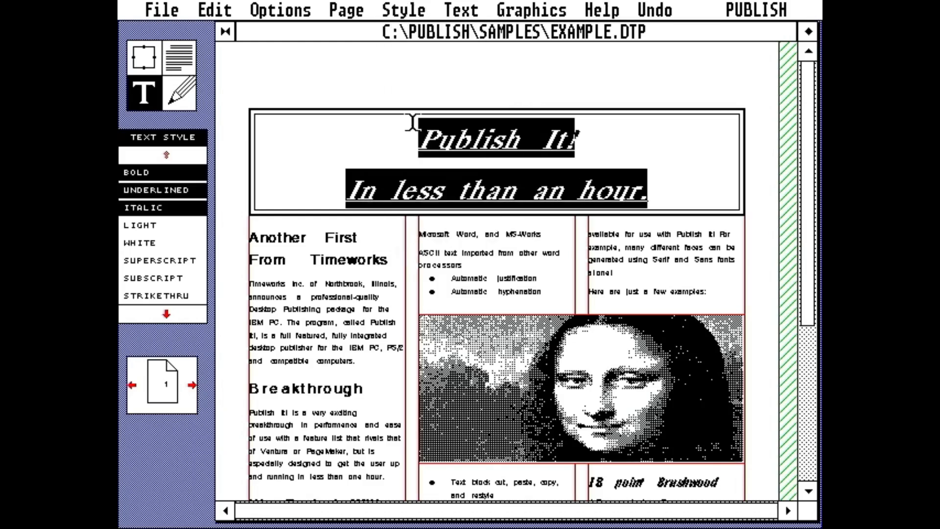
{"action": "mouse_move", "coordinate": [406, 10]}
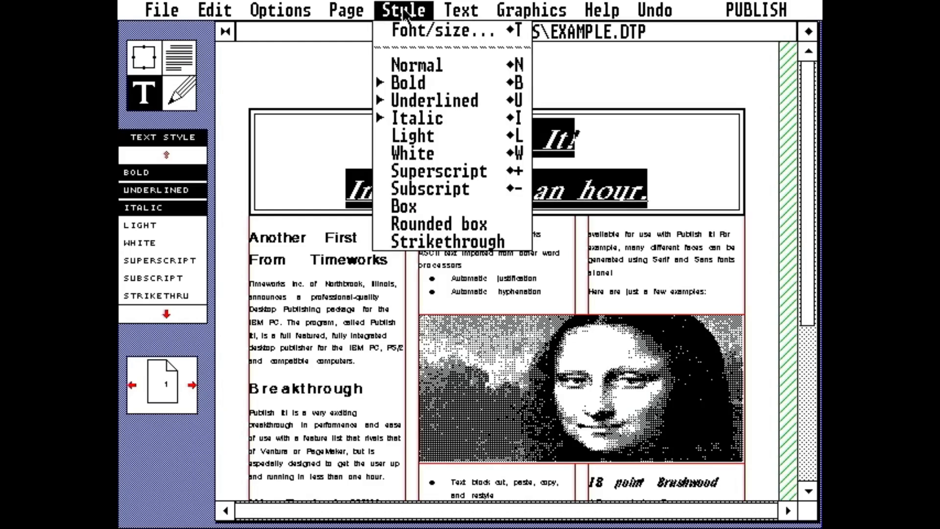
{"action": "left_click", "coordinate": [415, 137]}
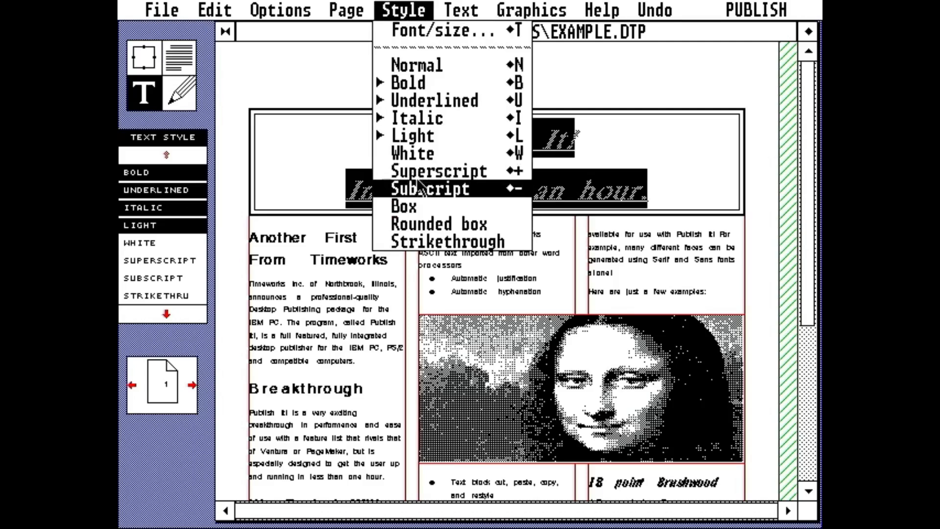
Try the white text style on the selected headline, then turn it off again.
{"action": "left_click", "coordinate": [412, 153]}
{"action": "mouse_move", "coordinate": [401, 8]}
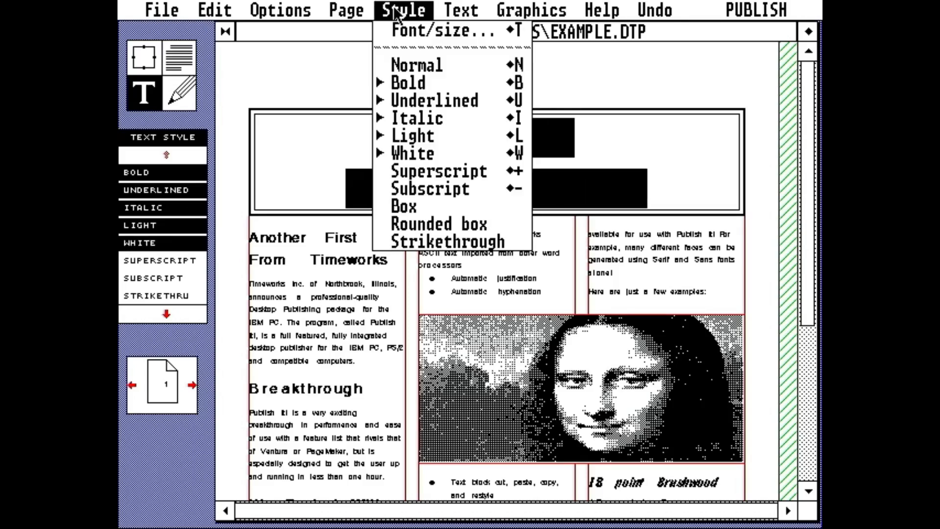
{"action": "left_click", "coordinate": [412, 153]}
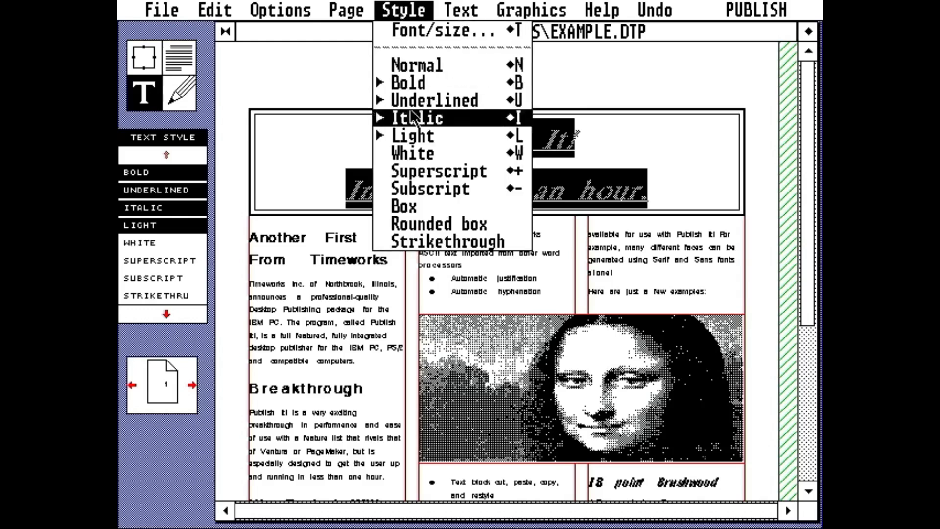
Apply the Box and Rounded box text styles to both headline lines, then deselect the text.
{"action": "left_click", "coordinate": [431, 211]}
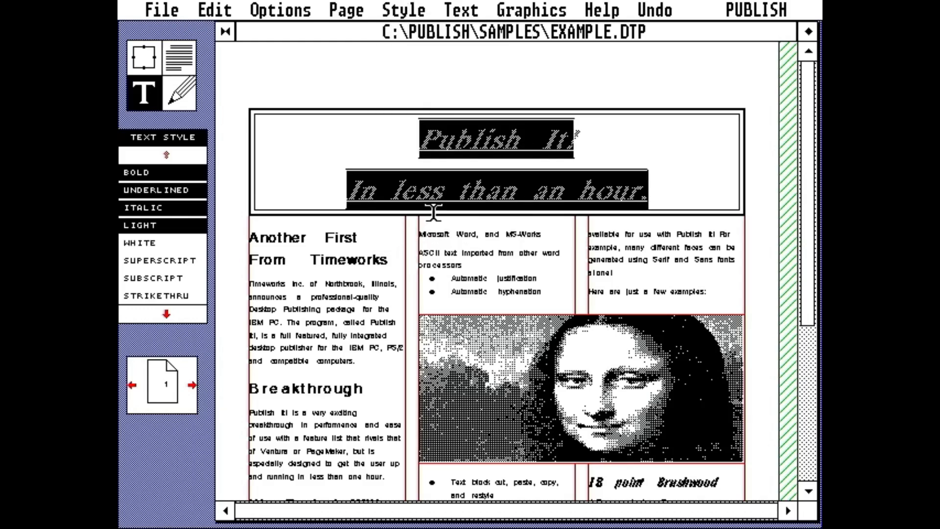
{"action": "mouse_move", "coordinate": [416, 10]}
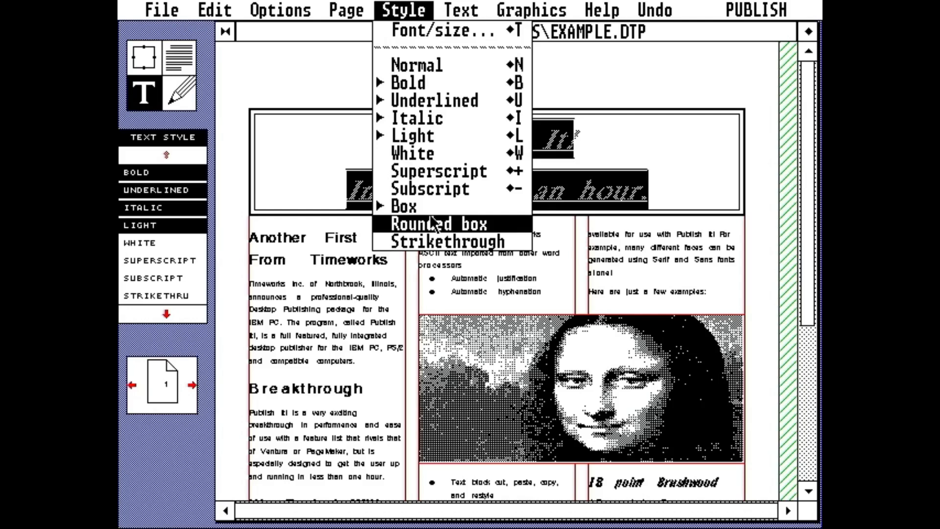
{"action": "left_click", "coordinate": [430, 214]}
{"action": "left_click", "coordinate": [359, 127]}
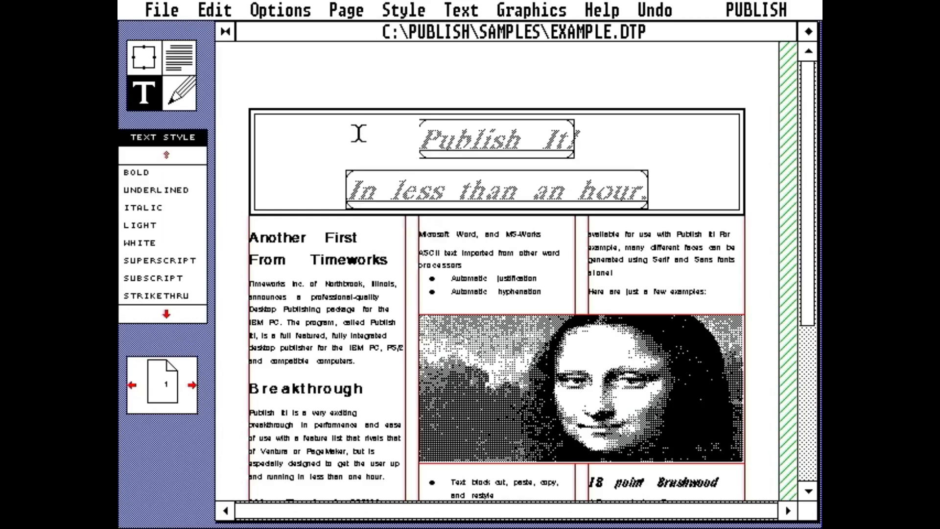
Revert the document to its original, discarding all the headline text style changes.
{"action": "mouse_move", "coordinate": [655, 10]}
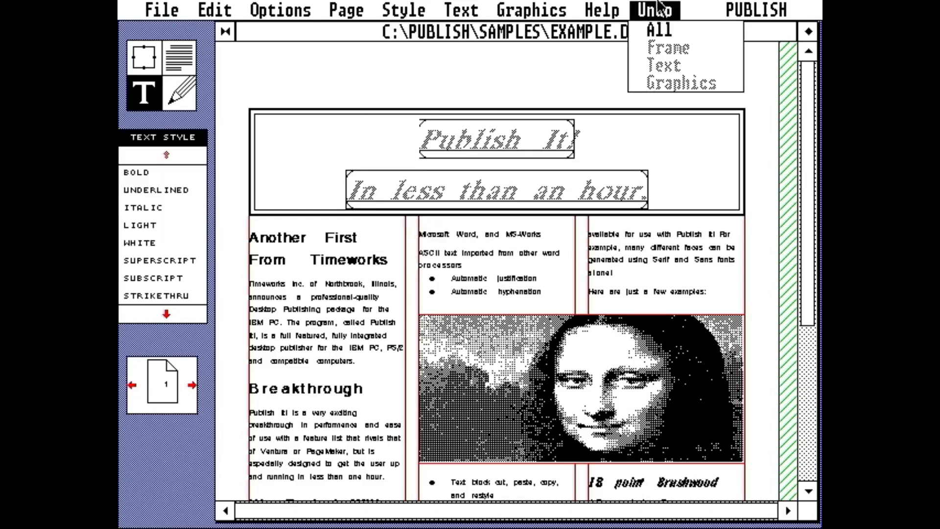
{"action": "left_click", "coordinate": [659, 29]}
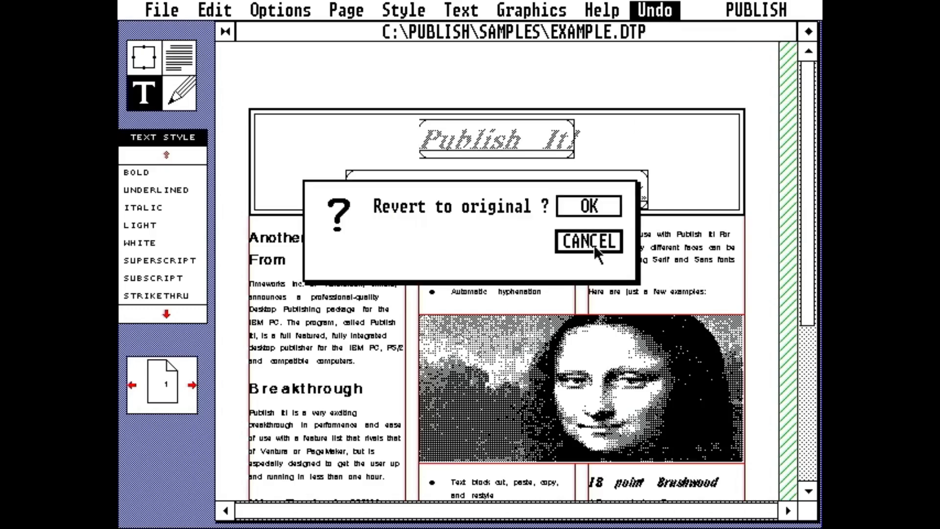
{"action": "left_click", "coordinate": [593, 205]}
{"action": "mouse_move", "coordinate": [516, 13]}
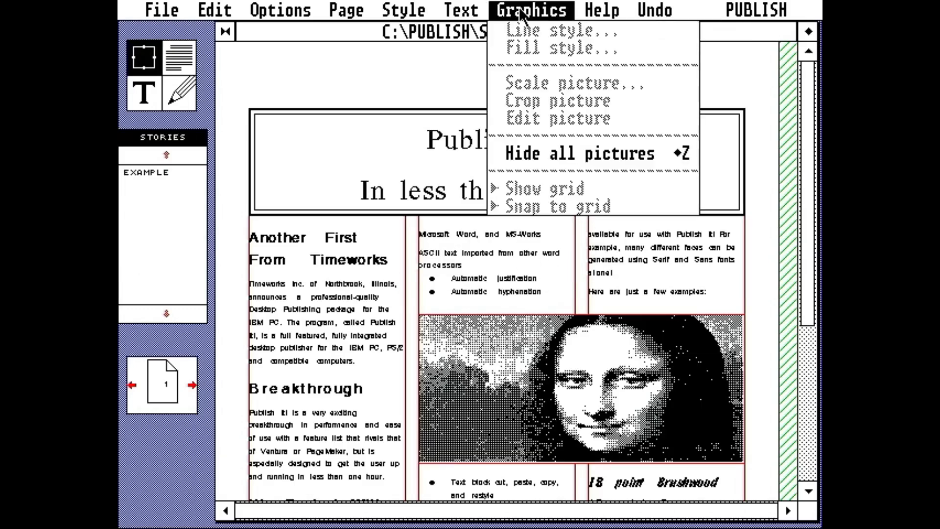
{"action": "left_click", "coordinate": [317, 294]}
{"action": "mouse_move", "coordinate": [537, 22]}
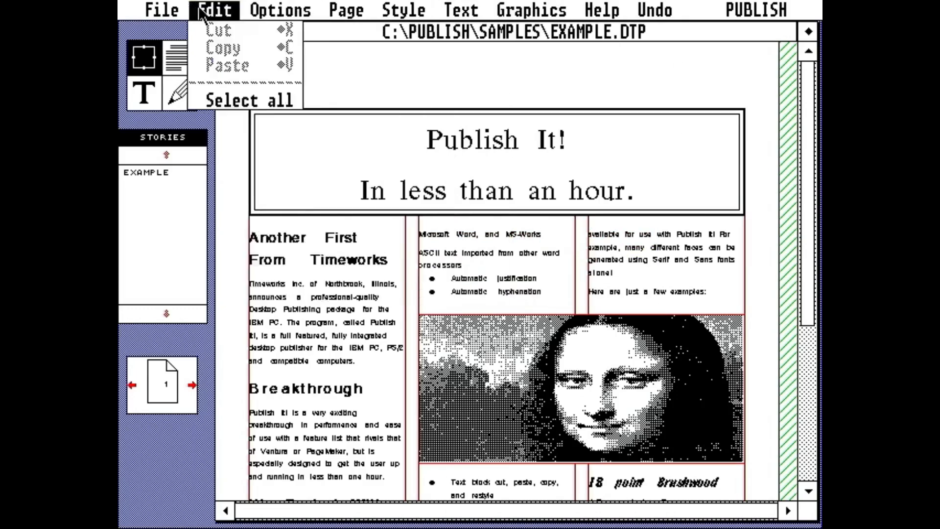
{"action": "mouse_move", "coordinate": [283, 10]}
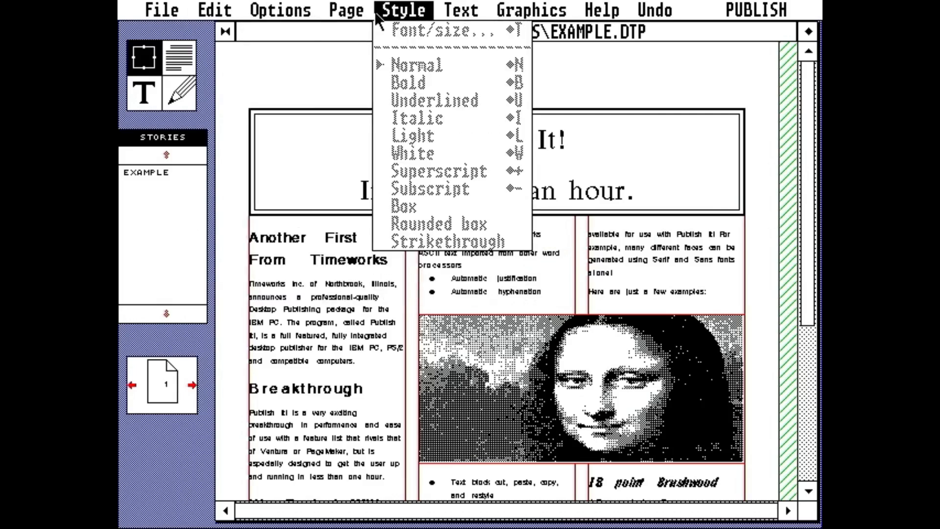
{"action": "mouse_move", "coordinate": [371, 13]}
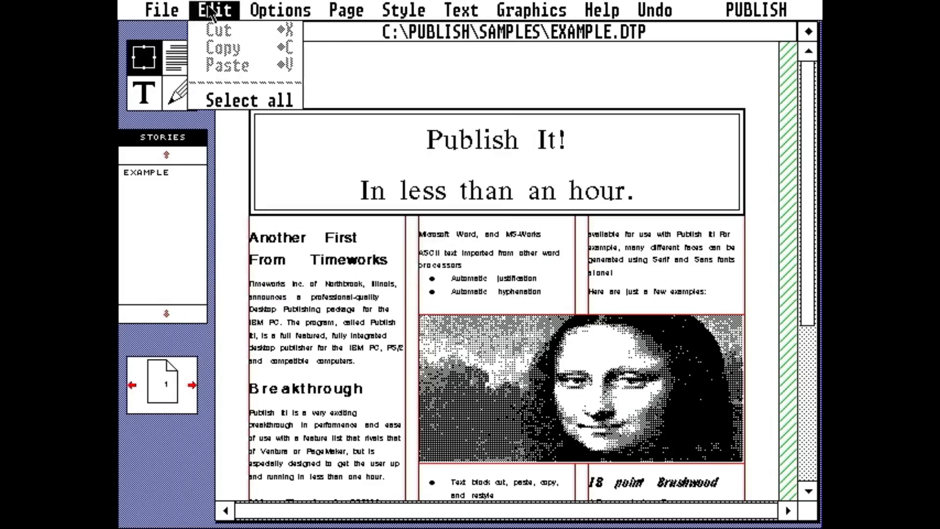
Import the GEM Paint picture TIGER.IMG and place it in the Mona Lisa's frame, replacing that picture.
{"action": "mouse_move", "coordinate": [186, 14]}
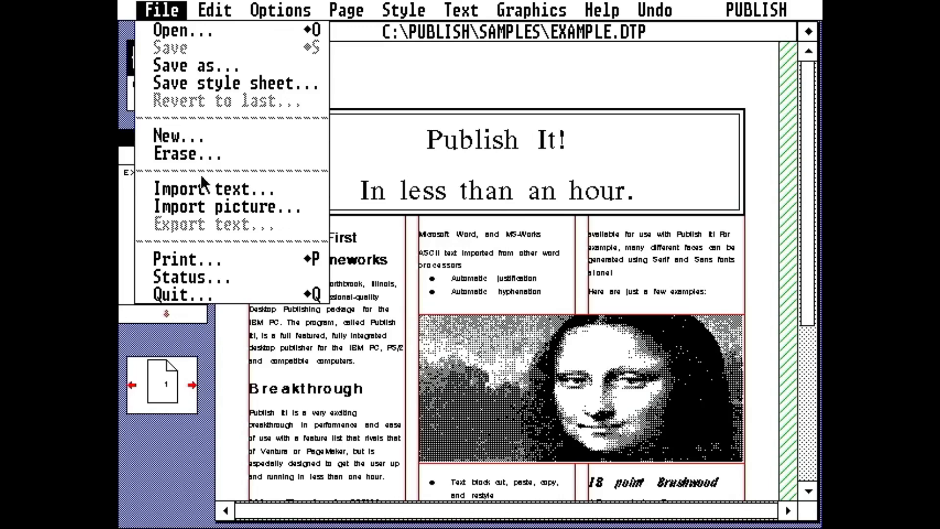
{"action": "left_click", "coordinate": [220, 207]}
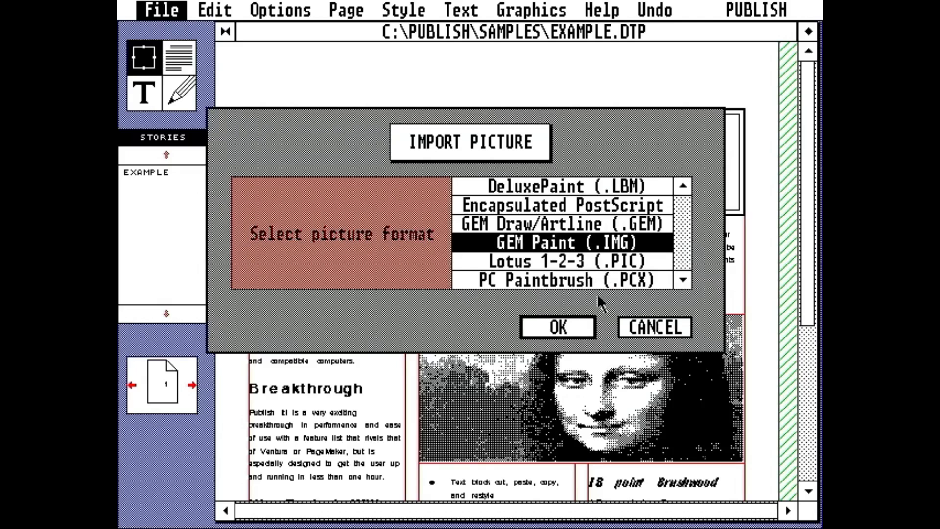
{"action": "left_click", "coordinate": [560, 327]}
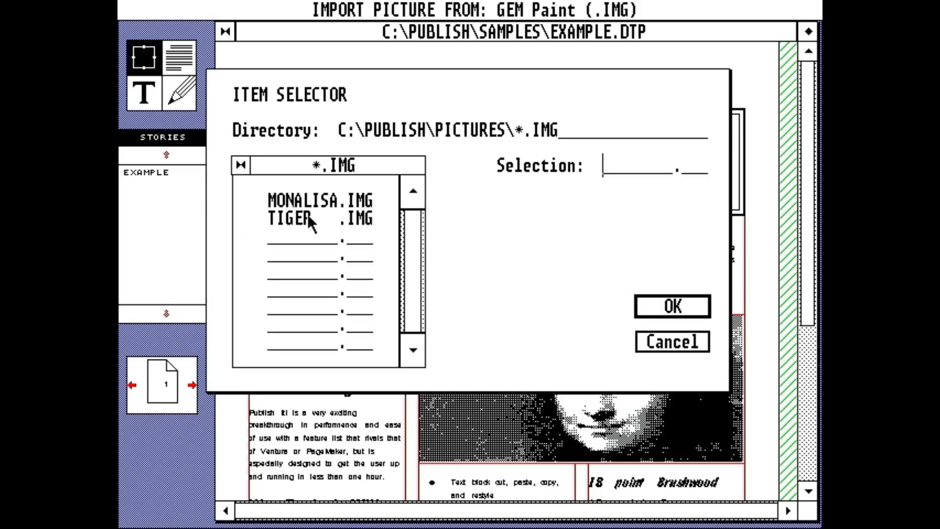
{"action": "left_click", "coordinate": [312, 219]}
{"action": "left_click", "coordinate": [689, 301]}
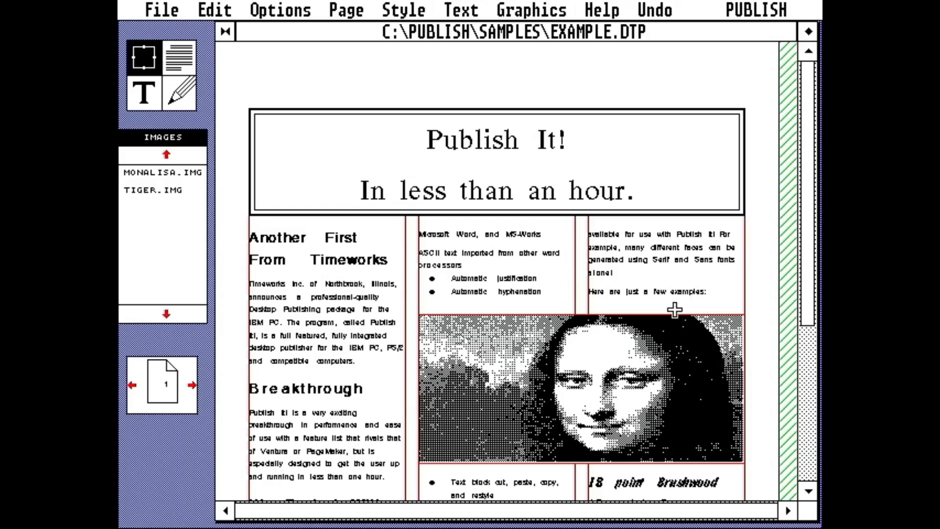
{"action": "left_click", "coordinate": [475, 350]}
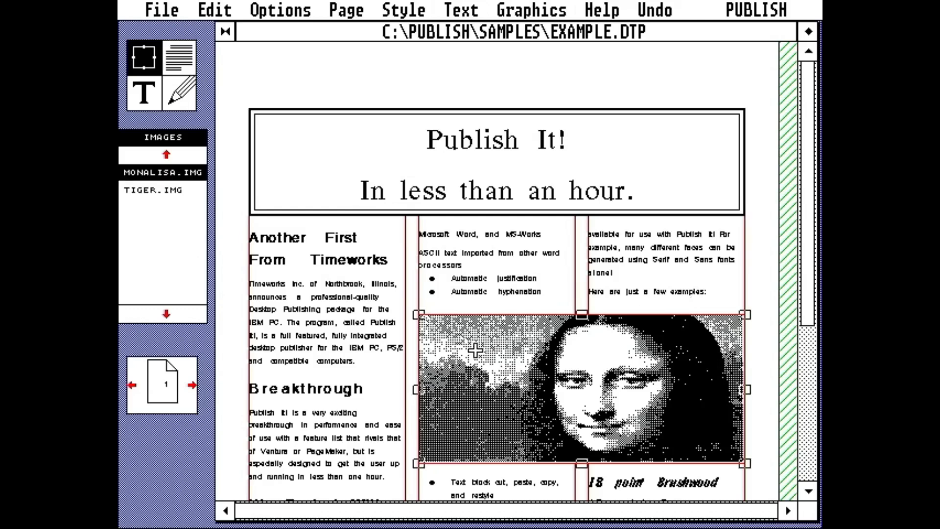
{"action": "left_click", "coordinate": [165, 190]}
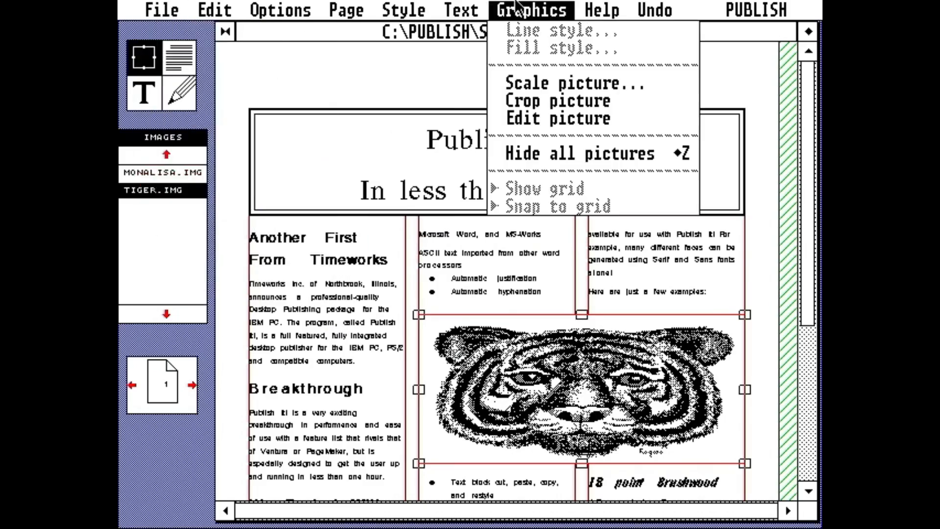
Revert the document to its original, discarding the imported tiger picture.
{"action": "mouse_move", "coordinate": [655, 9]}
{"action": "left_click", "coordinate": [656, 31]}
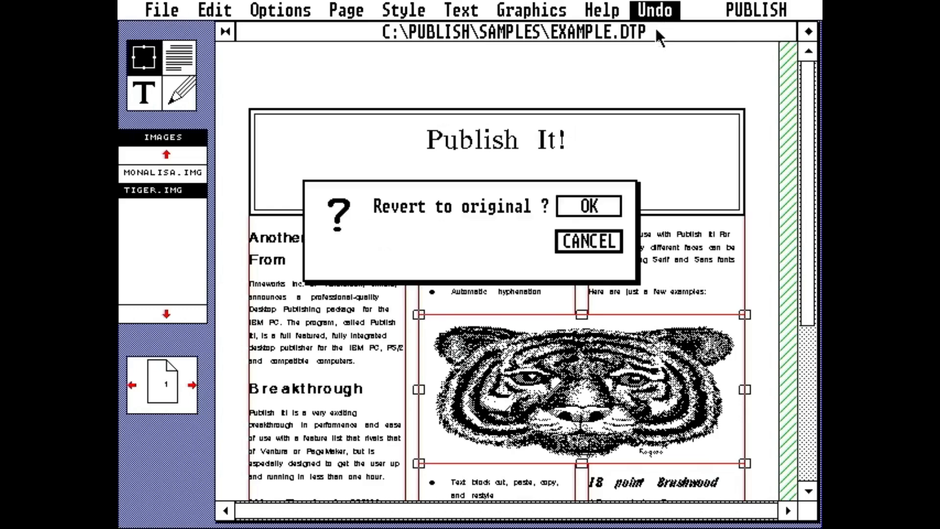
{"action": "left_click", "coordinate": [589, 205]}
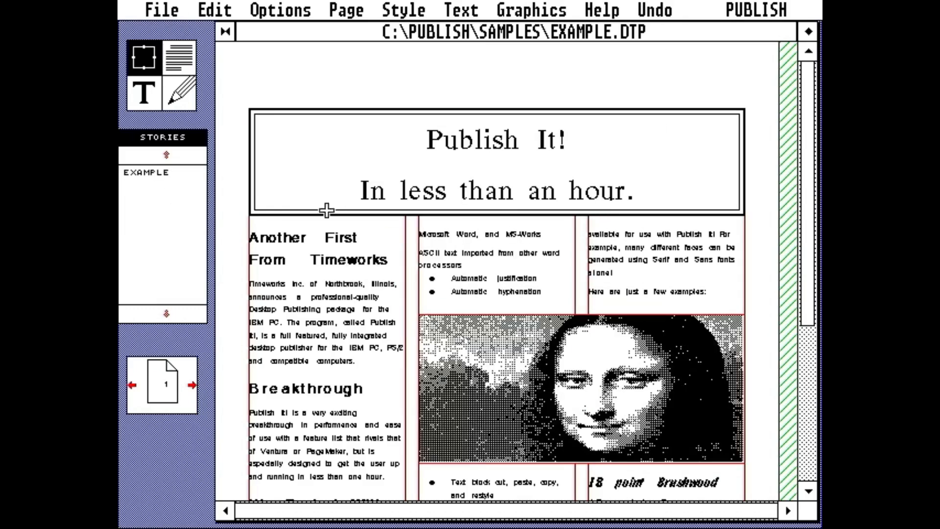
View the document's status summary of size, pages, word totals and free disk space, then close it.
{"action": "mouse_move", "coordinate": [139, 9]}
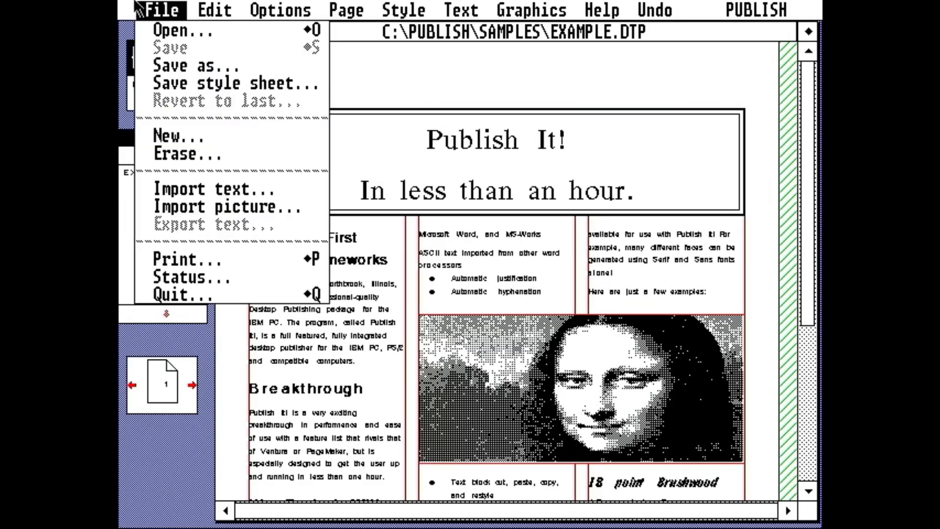
{"action": "left_click", "coordinate": [195, 277]}
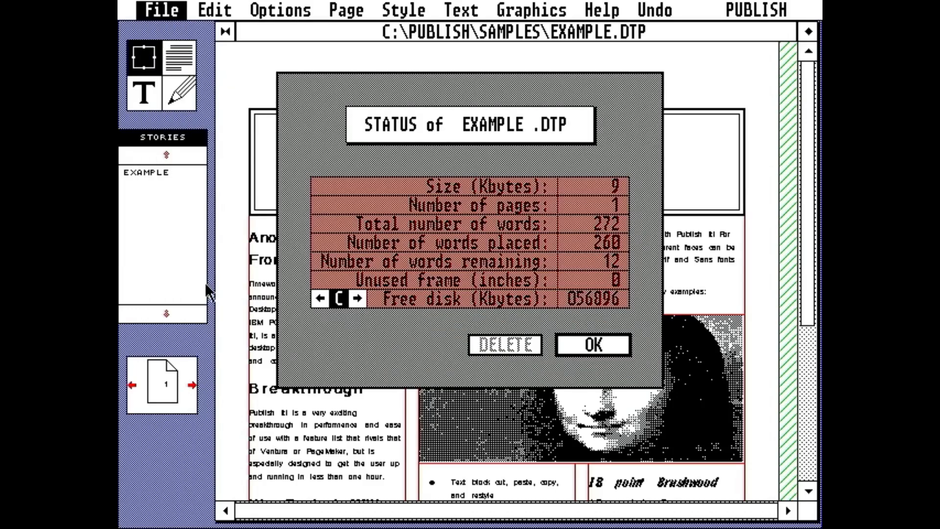
{"action": "left_click", "coordinate": [593, 346]}
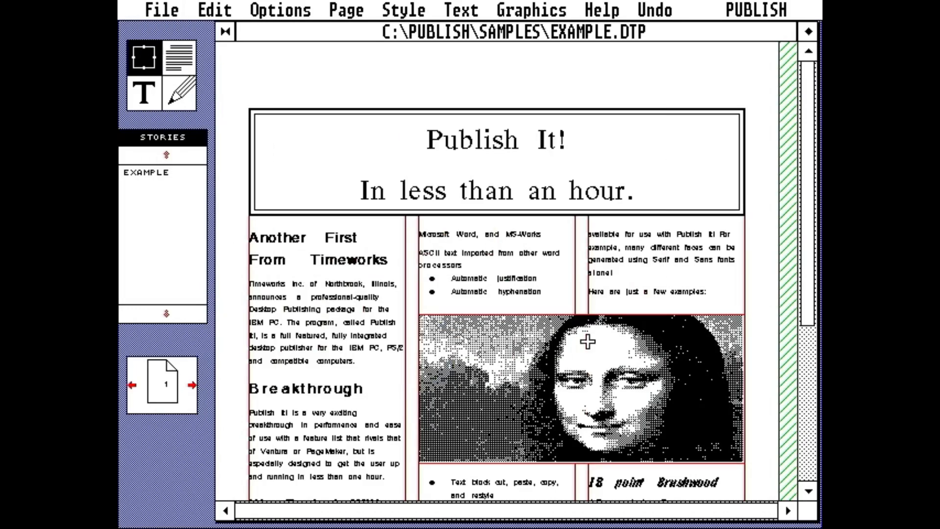
Quit the desktop publishing program.
{"action": "mouse_move", "coordinate": [156, 12]}
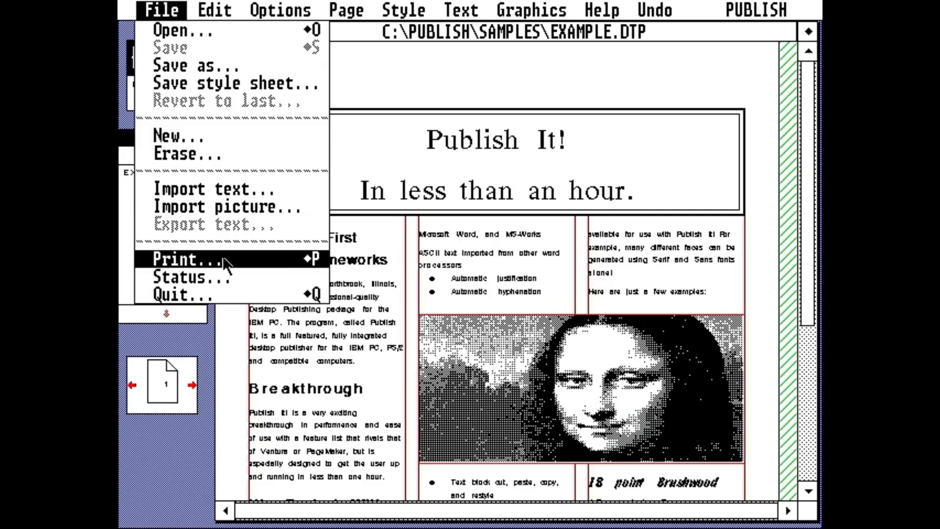
{"action": "left_click", "coordinate": [221, 299]}
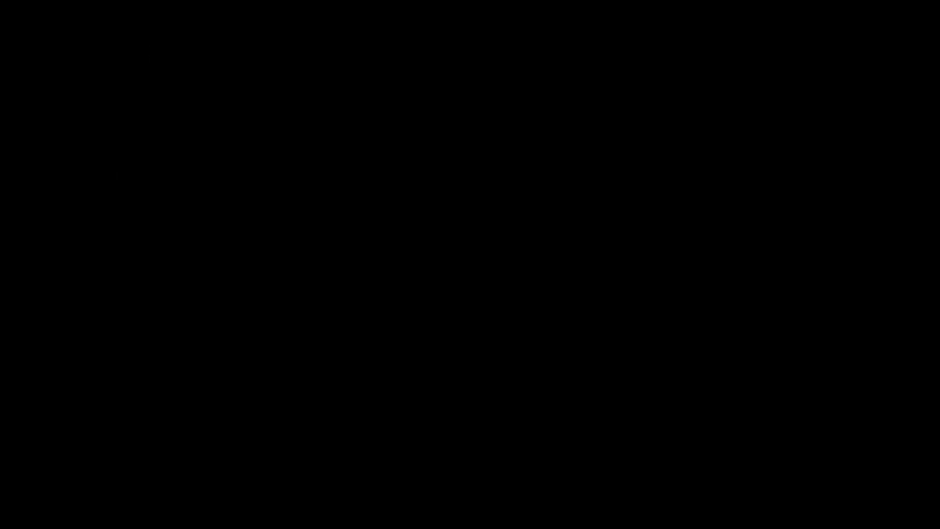